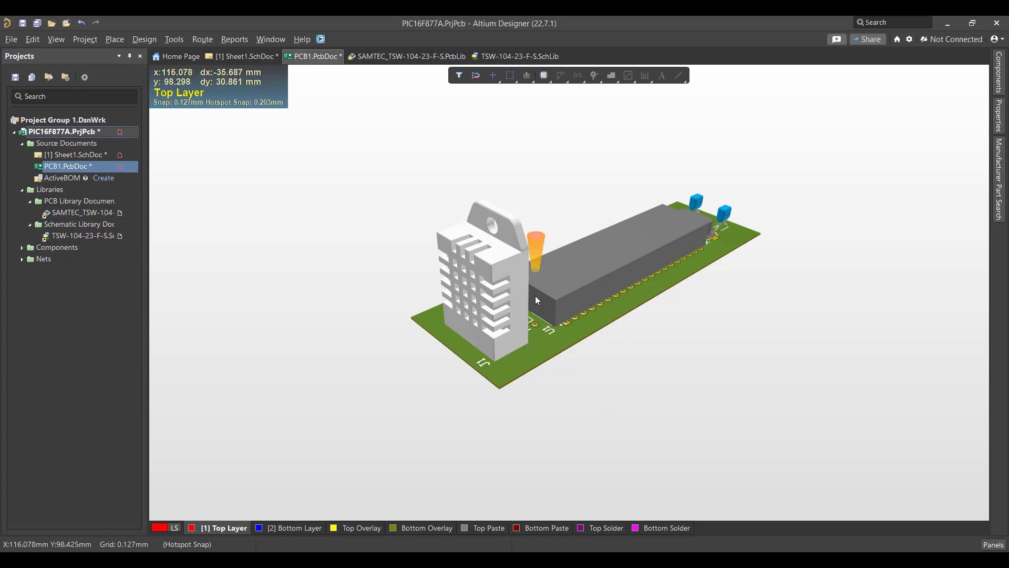
Step: Orbit the 3D PCB board view to a different angle
{"action": "right_click_drag", "start_coordinate": [548, 346], "coordinate": [634, 348]}
{"action": "key", "text": "shift"}
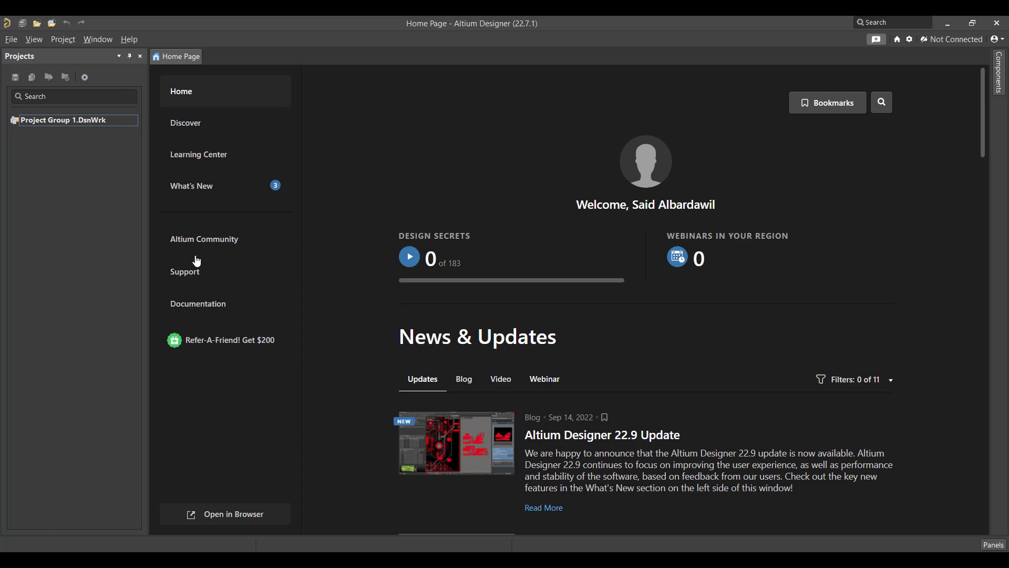
Step: Create a PCB <Empty> project called PIC16F877A, stored in the NEW September\4 folder
{"action": "left_click", "coordinate": [11, 42]}
{"action": "mouse_move", "coordinate": [58, 55]}
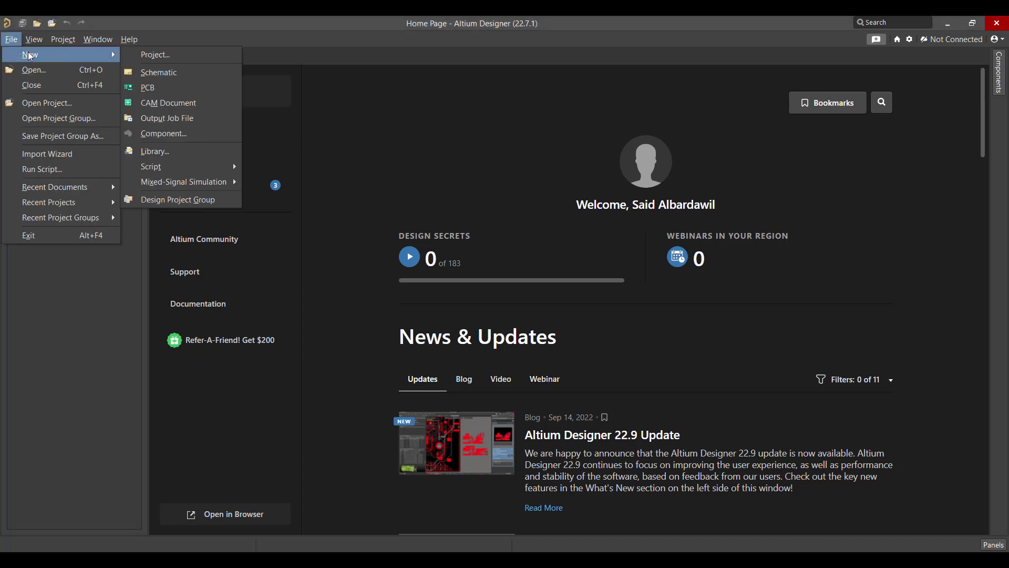
{"action": "left_click", "coordinate": [143, 54]}
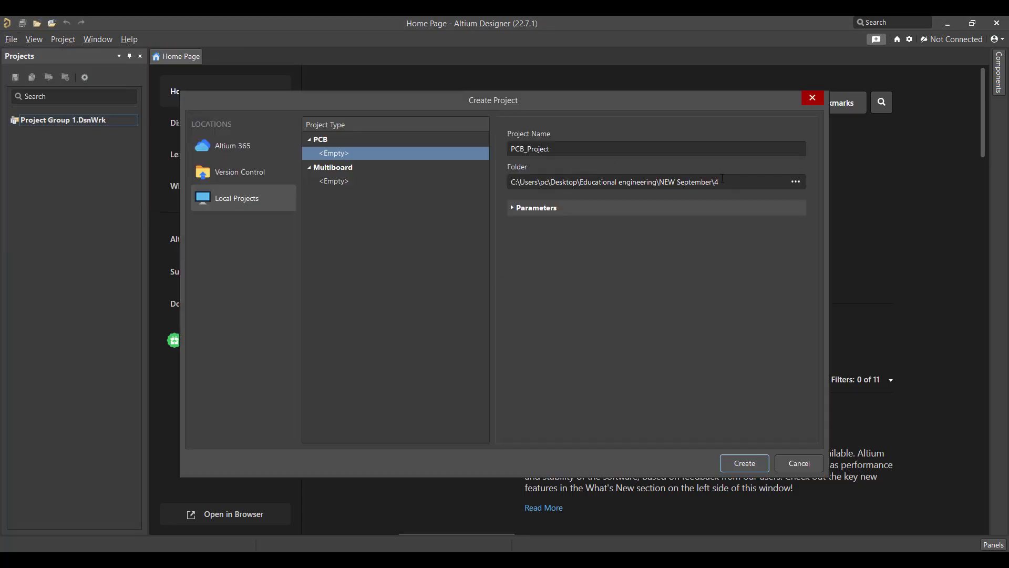
{"action": "double_click", "coordinate": [570, 145]}
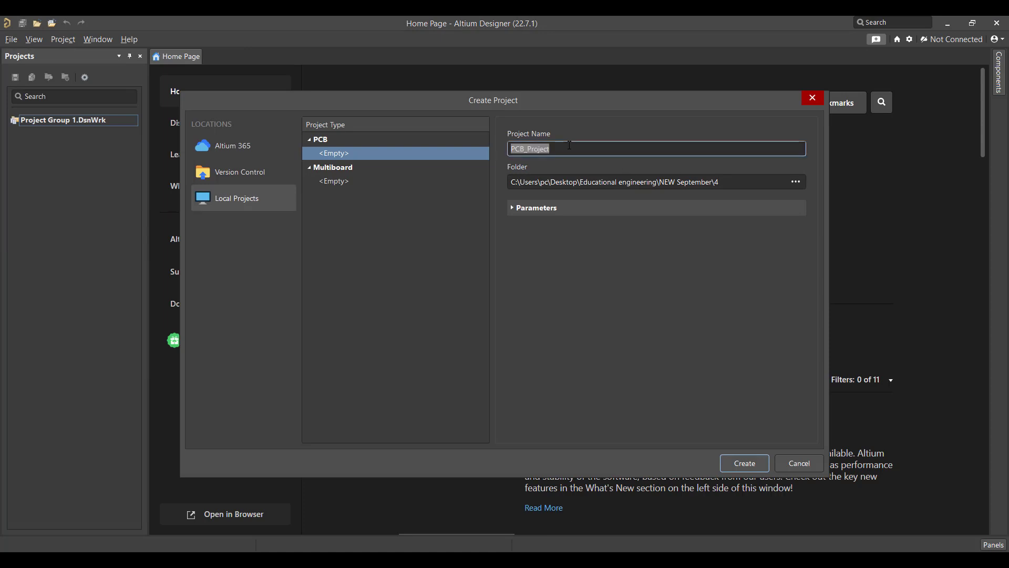
{"action": "type", "text": "PIC16F877A"}
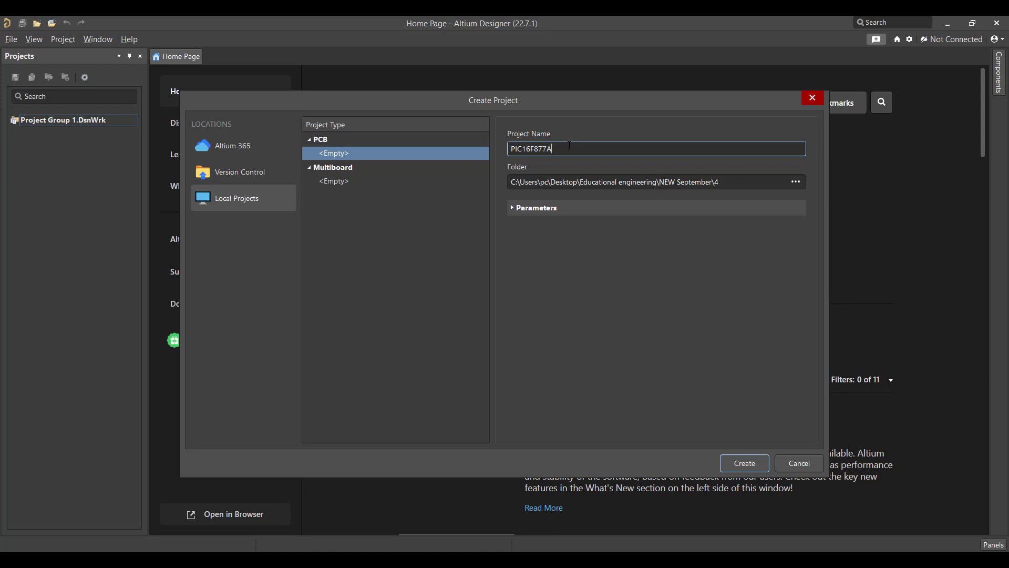
{"action": "left_click", "coordinate": [796, 182]}
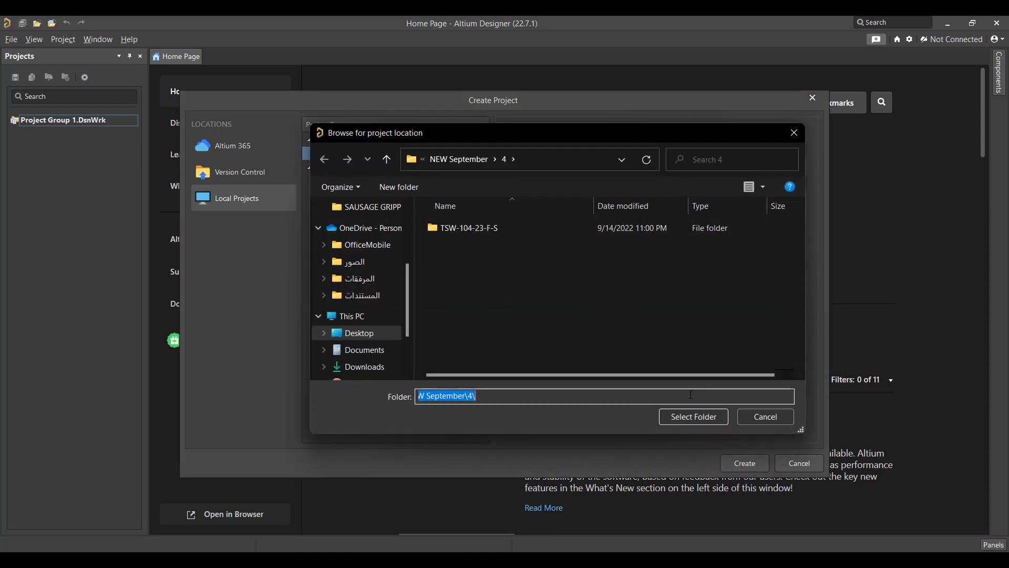
{"action": "left_click", "coordinate": [693, 417]}
{"action": "left_click", "coordinate": [745, 463]}
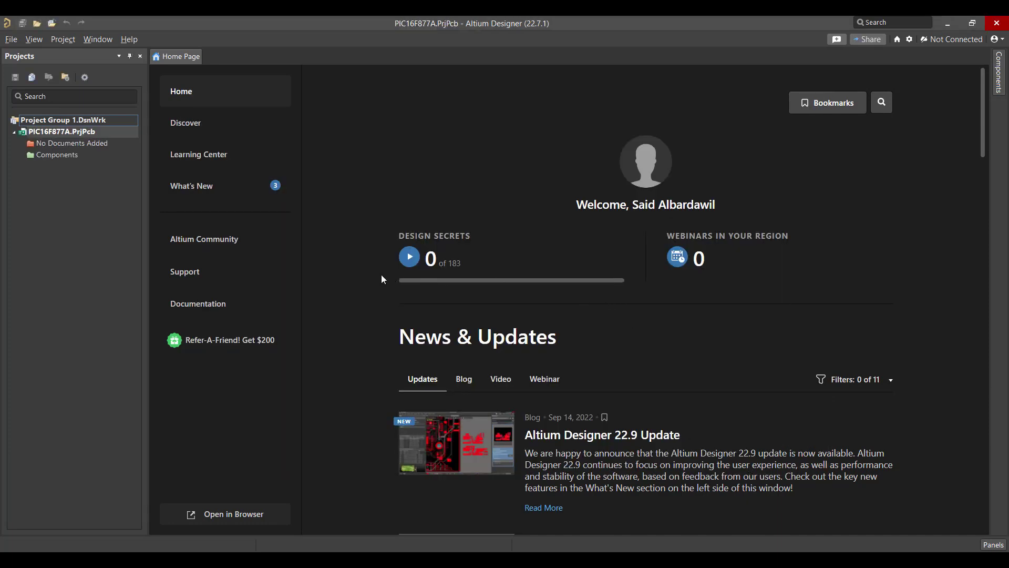
Step: Add a new schematic sheet and a new PCB document to the PIC16F877A project
{"action": "right_click", "coordinate": [73, 134]}
{"action": "mouse_move", "coordinate": [237, 156]}
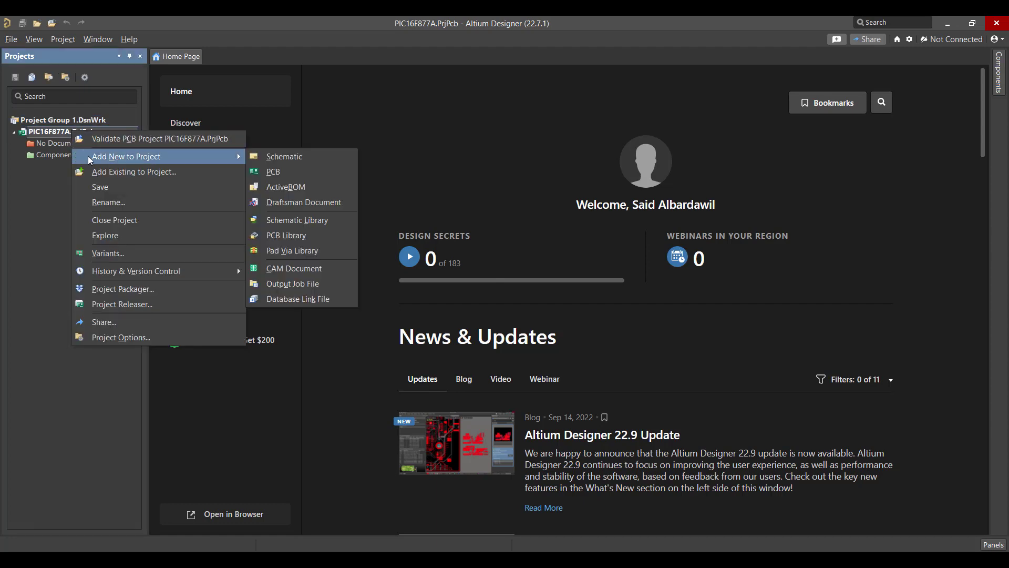
{"action": "left_click", "coordinate": [286, 157]}
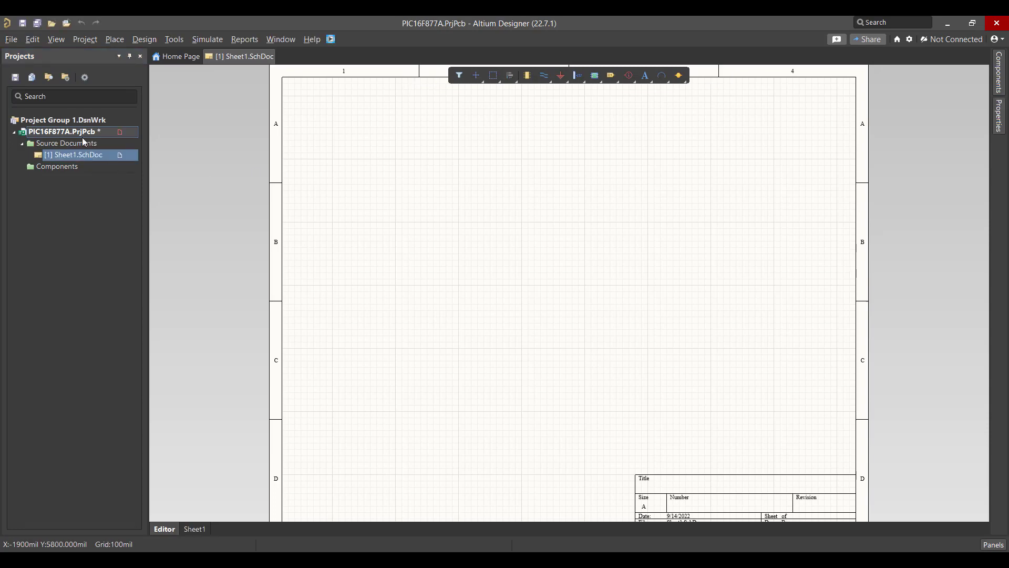
{"action": "mouse_move", "coordinate": [106, 157]}
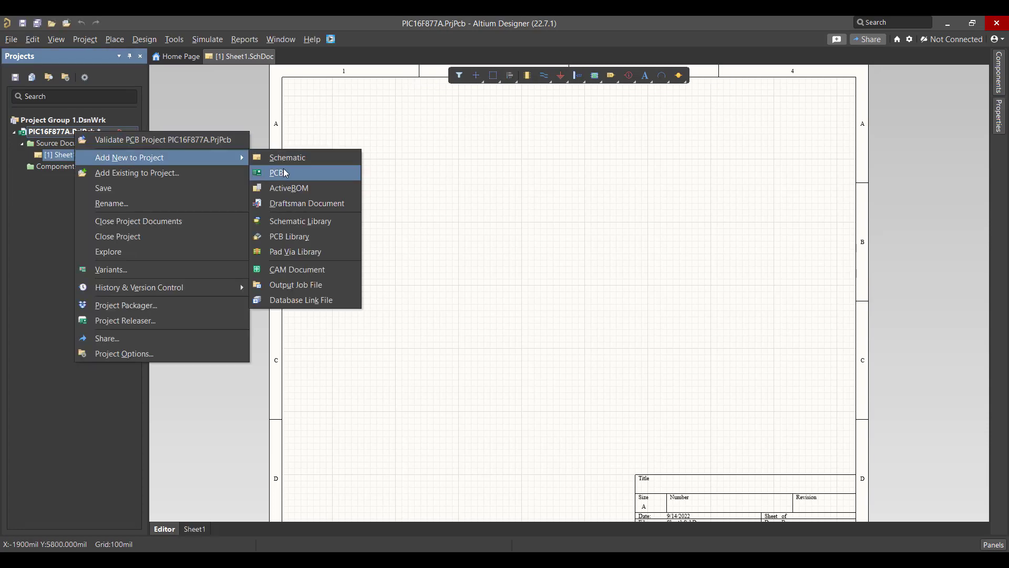
{"action": "left_click", "coordinate": [283, 171]}
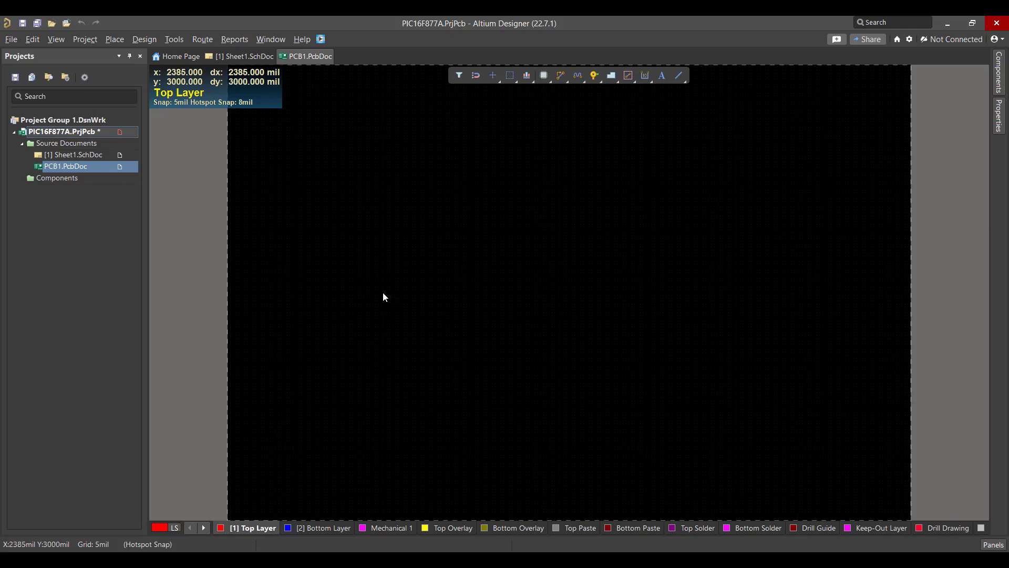
Step: Save Sheet1.SchDoc and PCB1.PcbDoc in the project folder, then bring up the reference circuit image
{"action": "right_click", "coordinate": [90, 156]}
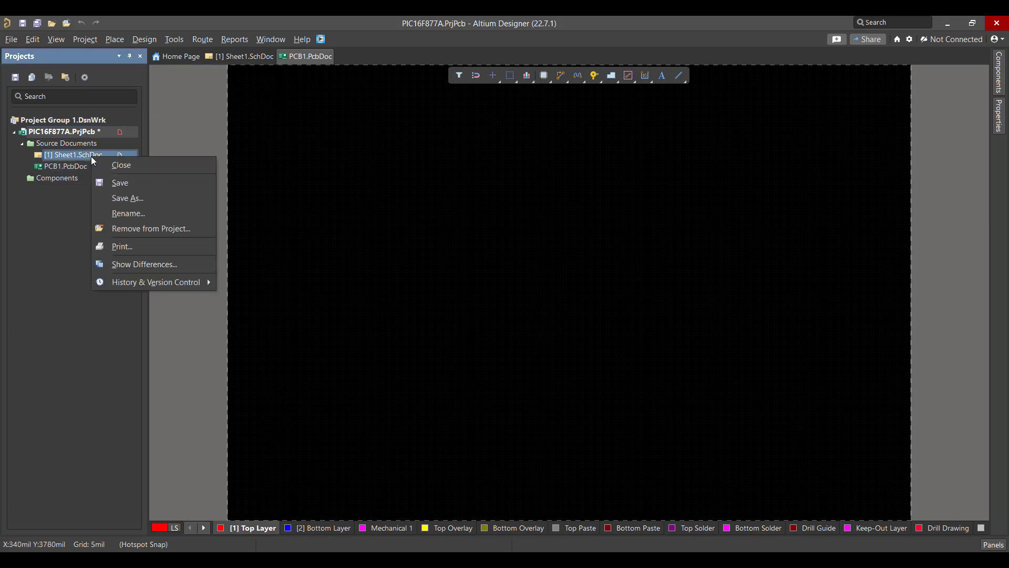
{"action": "left_click", "coordinate": [111, 178]}
{"action": "left_click", "coordinate": [689, 416]}
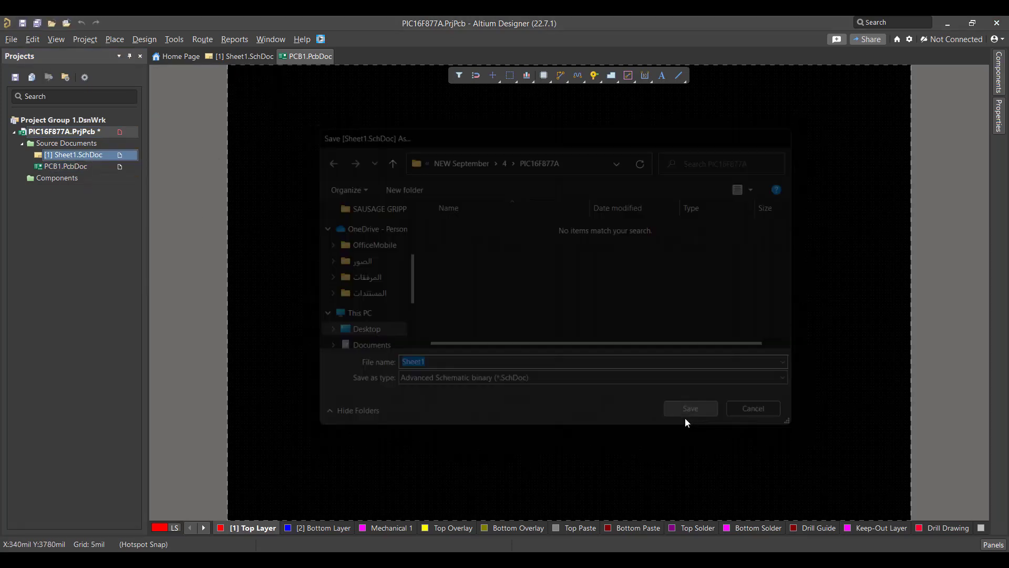
{"action": "right_click", "coordinate": [69, 165]}
{"action": "left_click", "coordinate": [98, 187]}
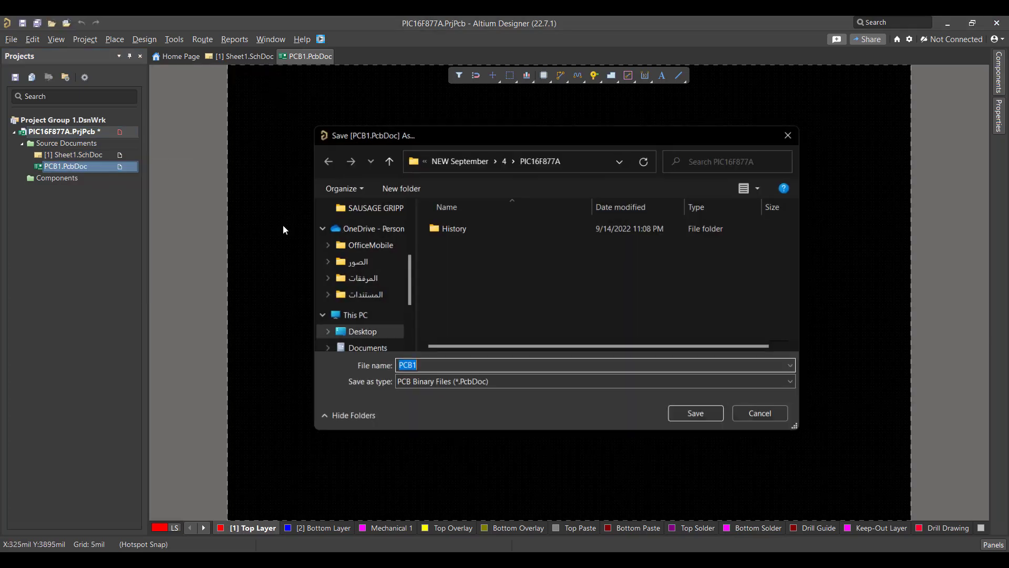
{"action": "left_click", "coordinate": [699, 416]}
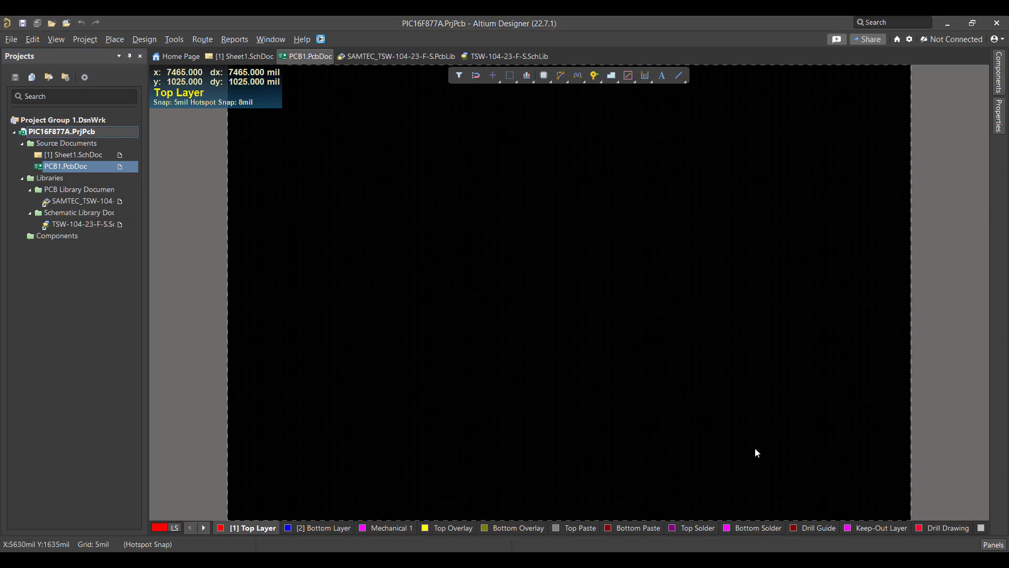
{"action": "left_click", "coordinate": [84, 152]}
{"action": "left_click", "coordinate": [479, 560]}
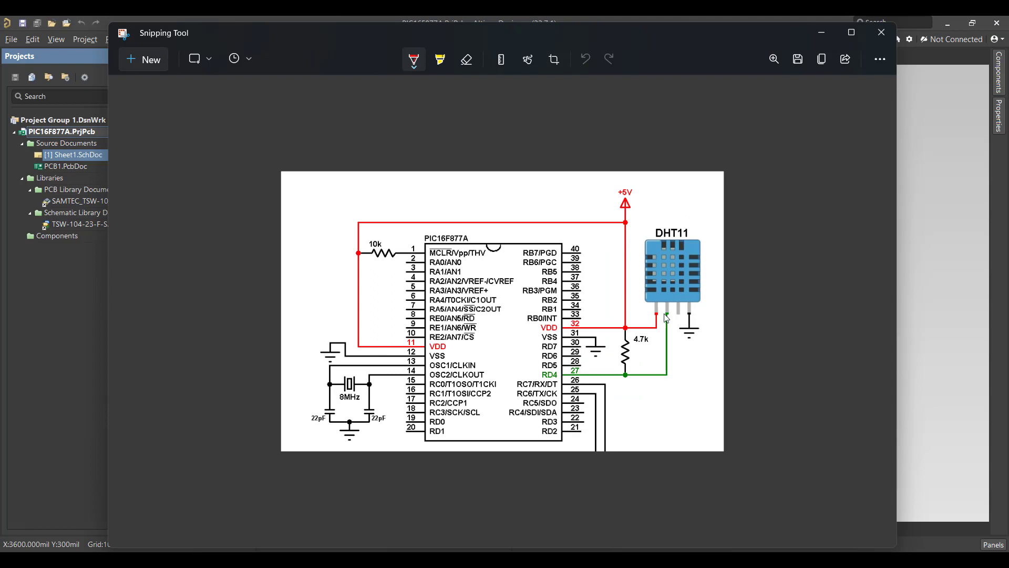
Step: Minimize the Snipping Tool reference image to reveal the empty Sheet1 schematic
{"action": "left_click", "coordinate": [821, 32]}
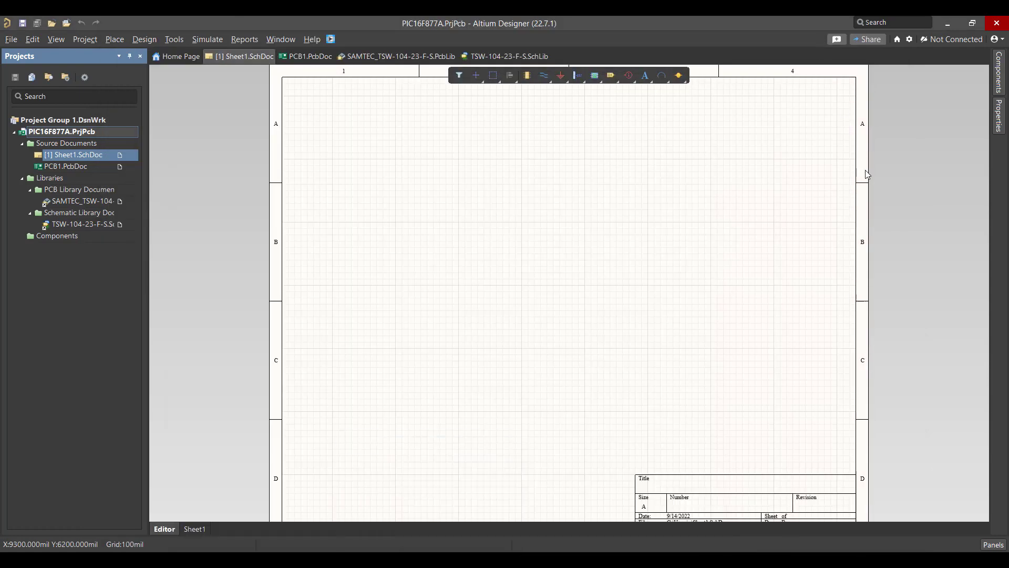
Step: Search Manufacturer Part Search for PIC16F877A and place one PIC16F877A-I/P symbol on Sheet1
{"action": "left_click", "coordinate": [994, 545]}
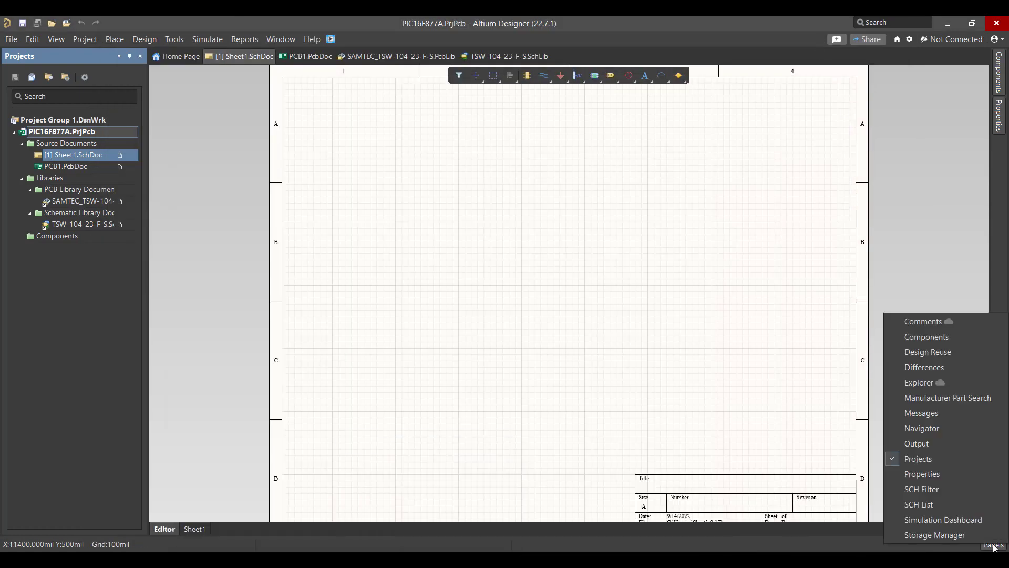
{"action": "left_click", "coordinate": [969, 398]}
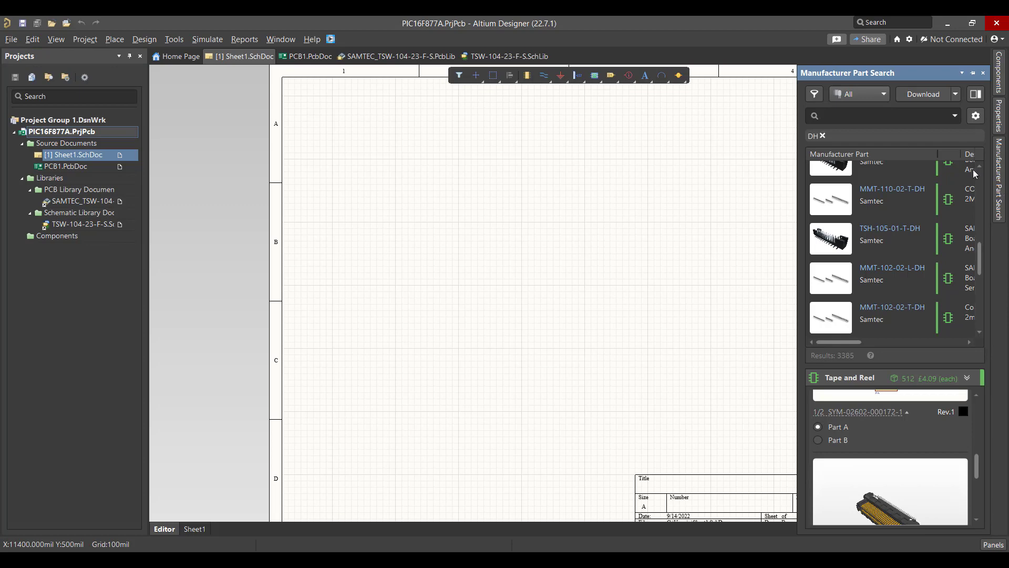
{"action": "left_click", "coordinate": [821, 137]}
{"action": "left_click", "coordinate": [829, 116]}
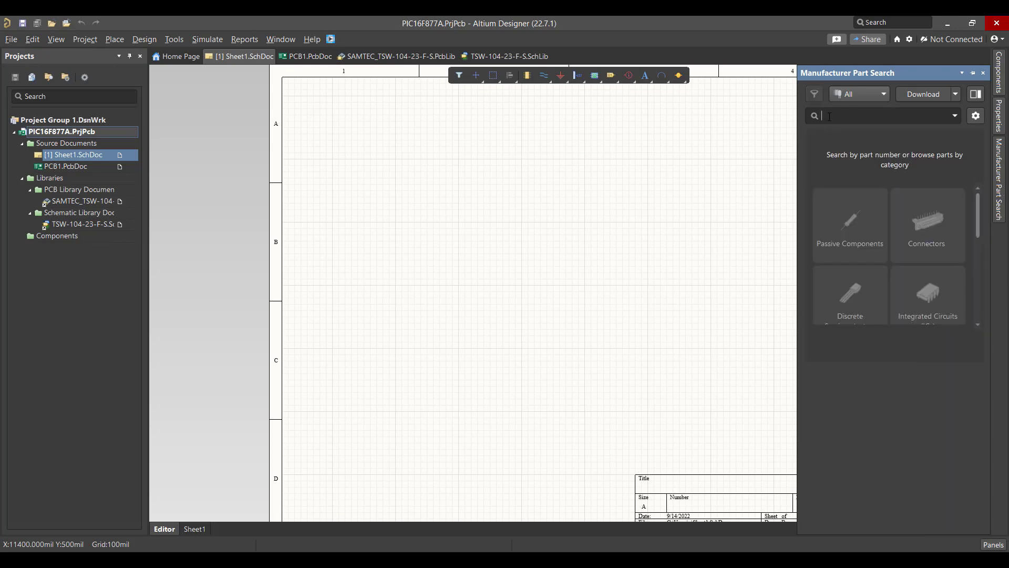
{"action": "type", "text": "PIC"}
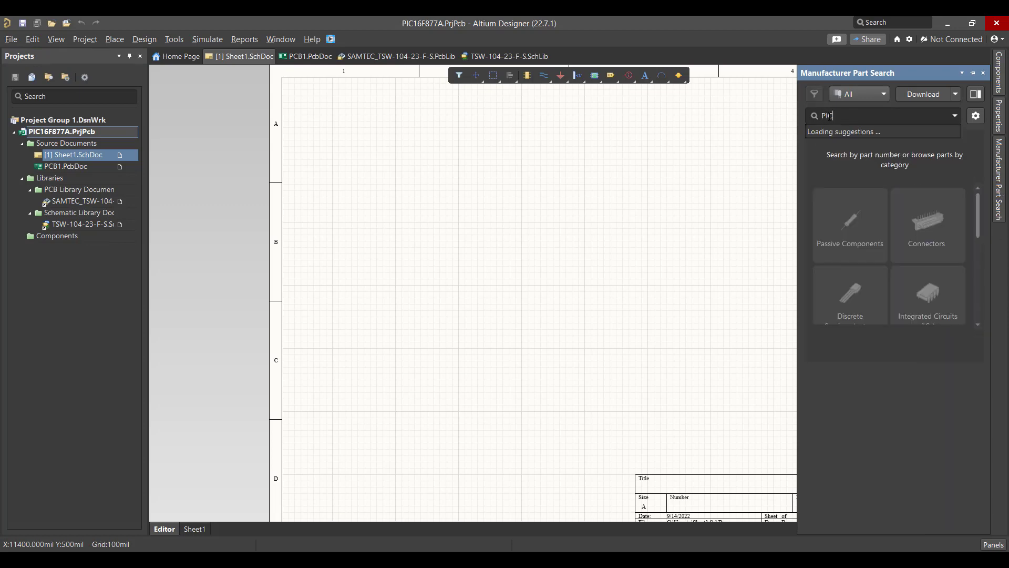
{"action": "type", "text": "16"}
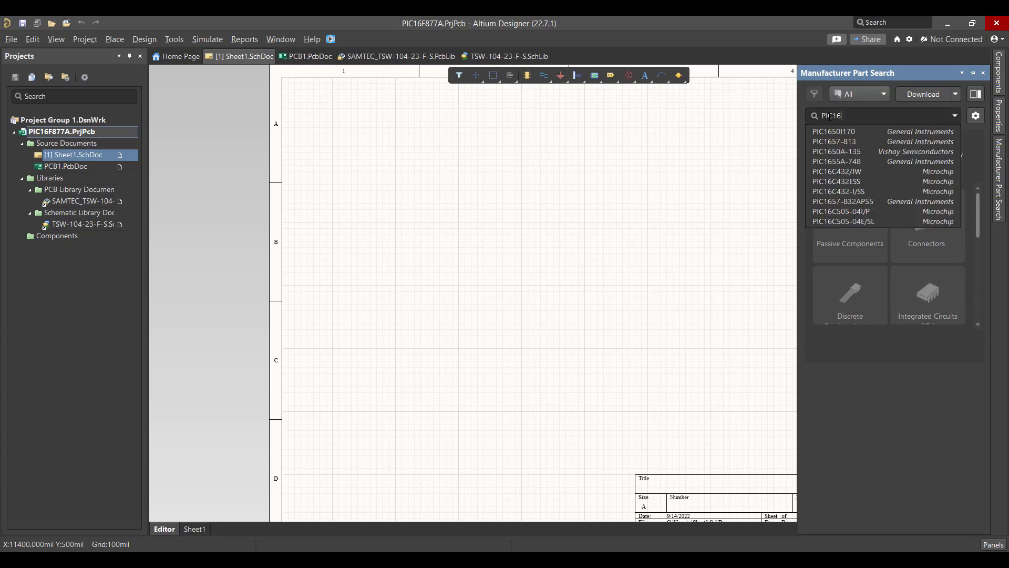
{"action": "type", "text": "F877"}
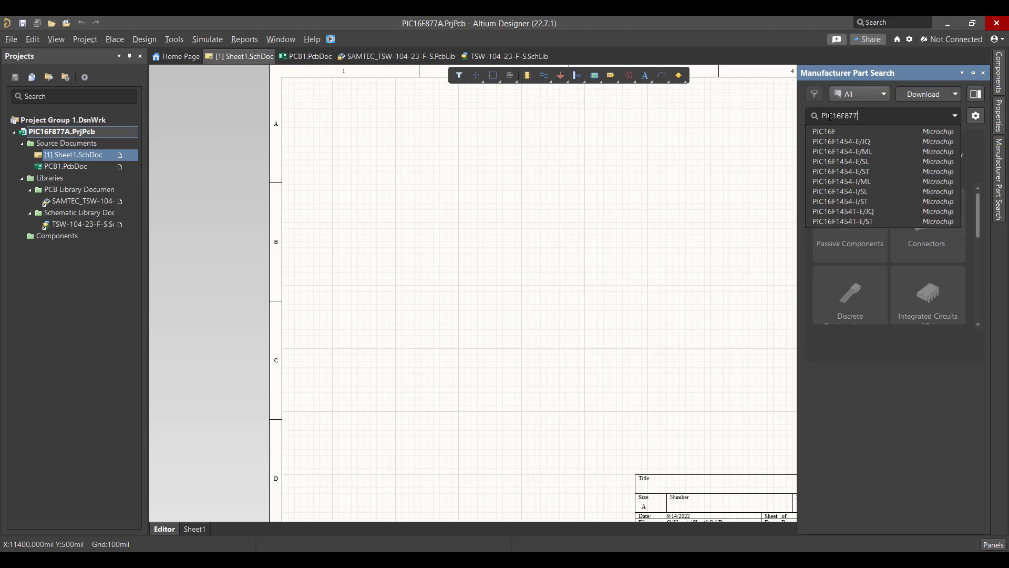
{"action": "type", "text": "A"}
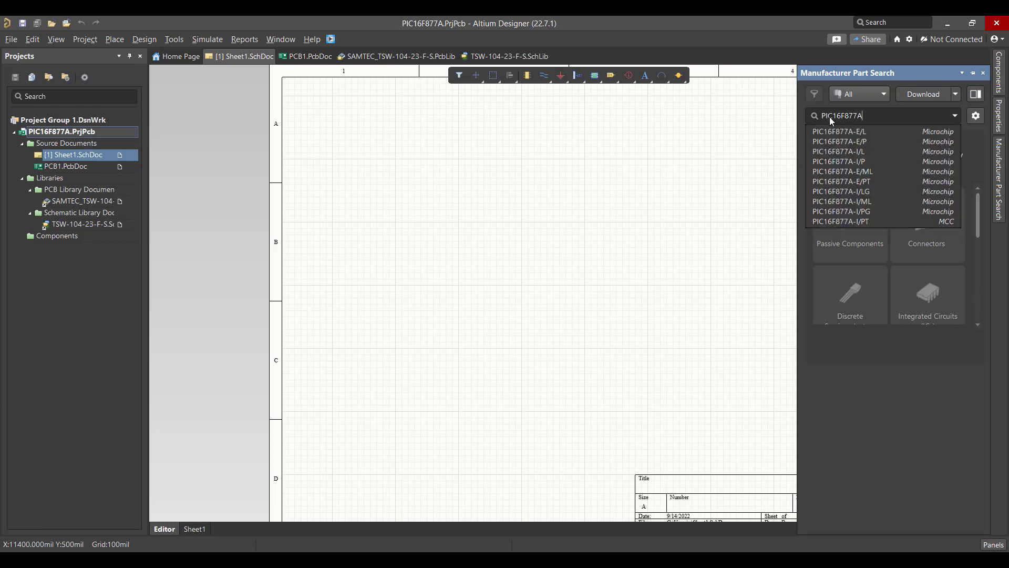
{"action": "key", "text": "Return"}
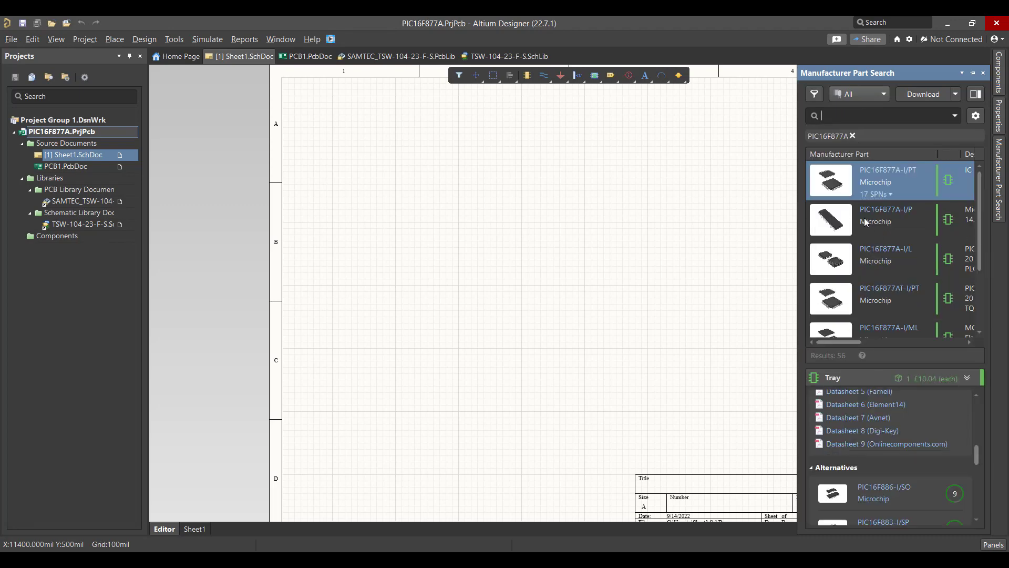
{"action": "right_click", "coordinate": [864, 215]}
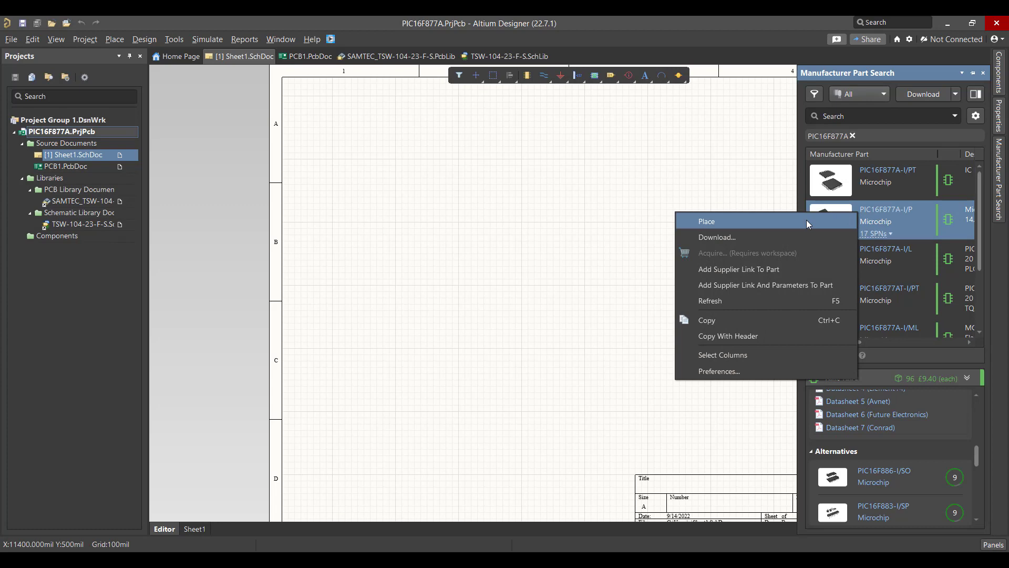
{"action": "left_click", "coordinate": [806, 219]}
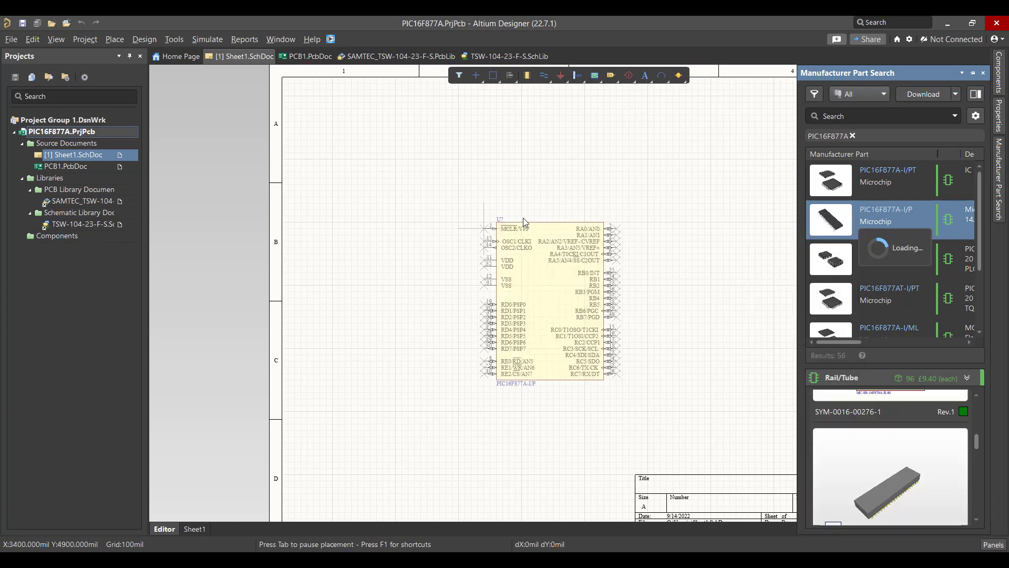
{"action": "left_click", "coordinate": [447, 166]}
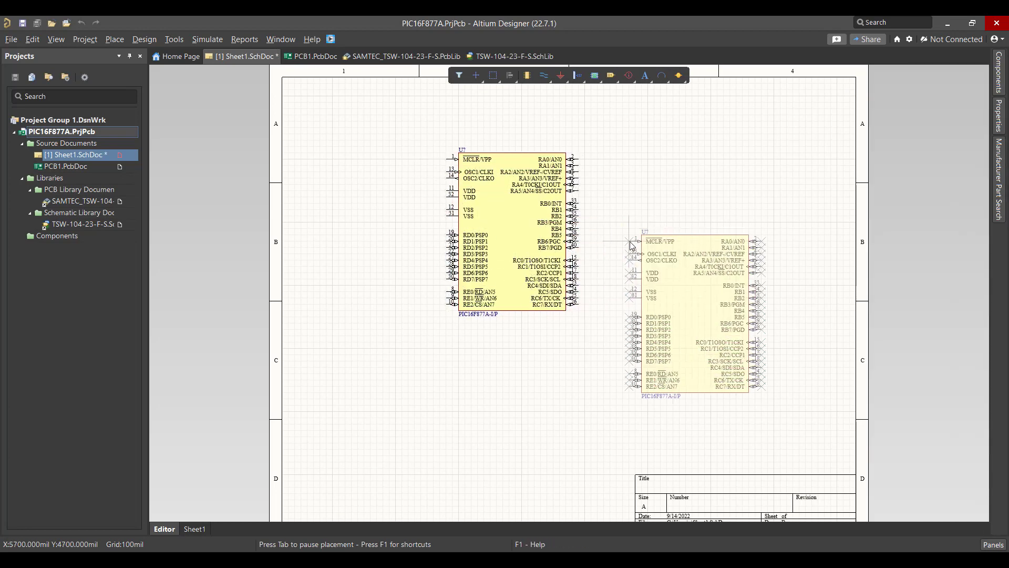
{"action": "key", "text": "Escape"}
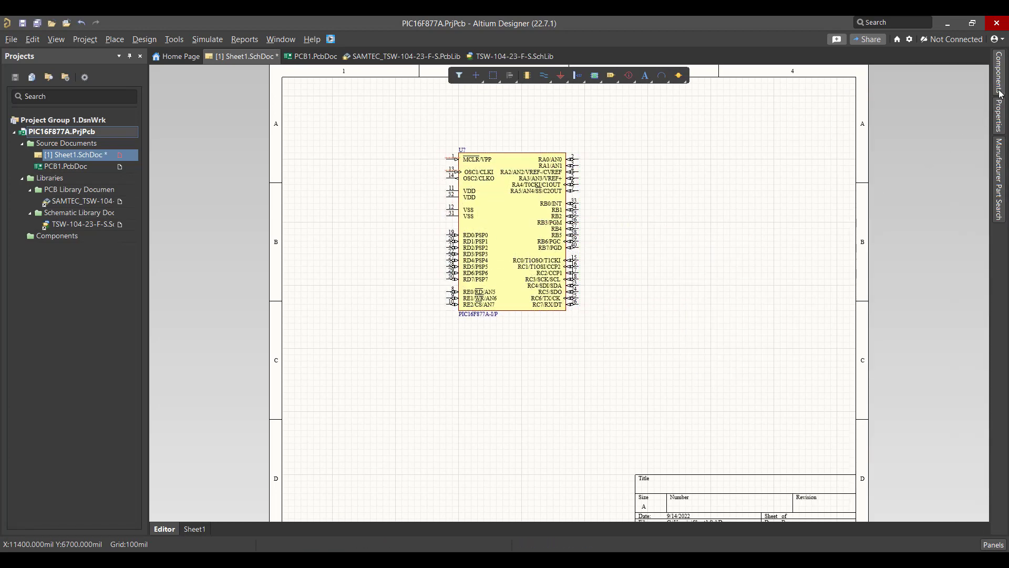
Step: Place the TSW-104-23-F-S header from its SchLib to the right of the microcontroller
{"action": "left_click", "coordinate": [1000, 82]}
{"action": "left_click", "coordinate": [887, 95]}
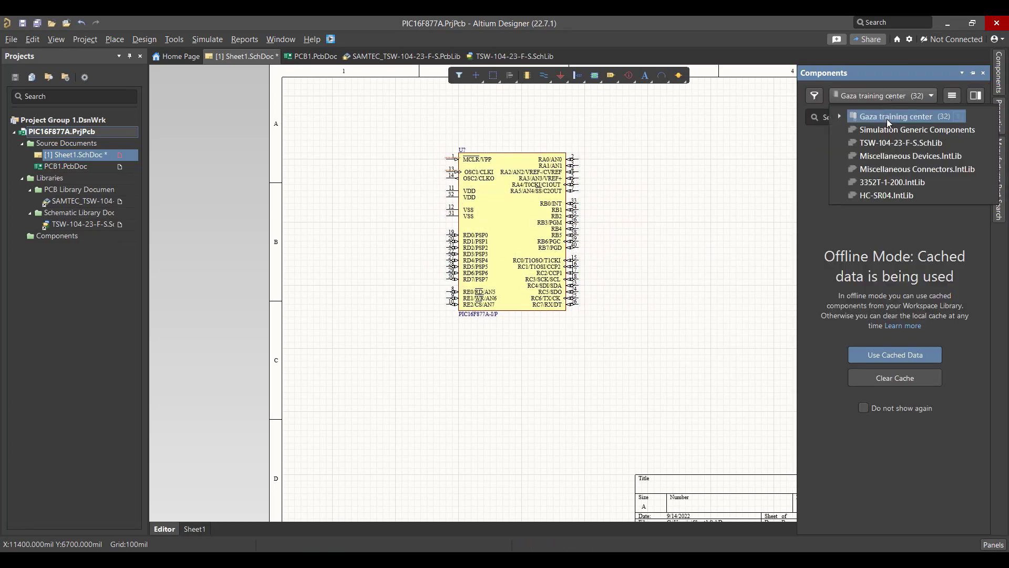
{"action": "left_click", "coordinate": [887, 129]}
{"action": "left_click", "coordinate": [909, 96]}
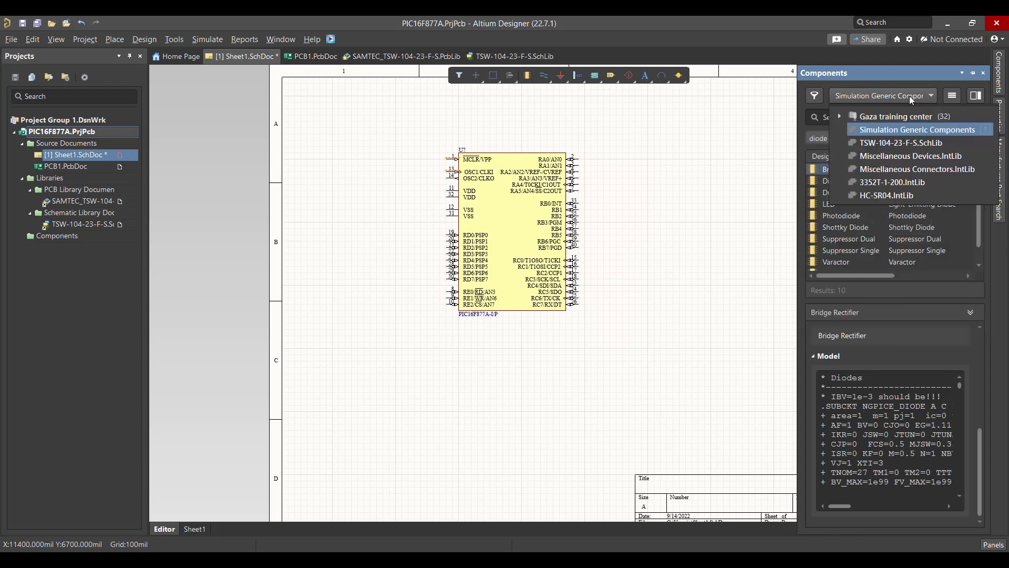
{"action": "left_click", "coordinate": [901, 143]}
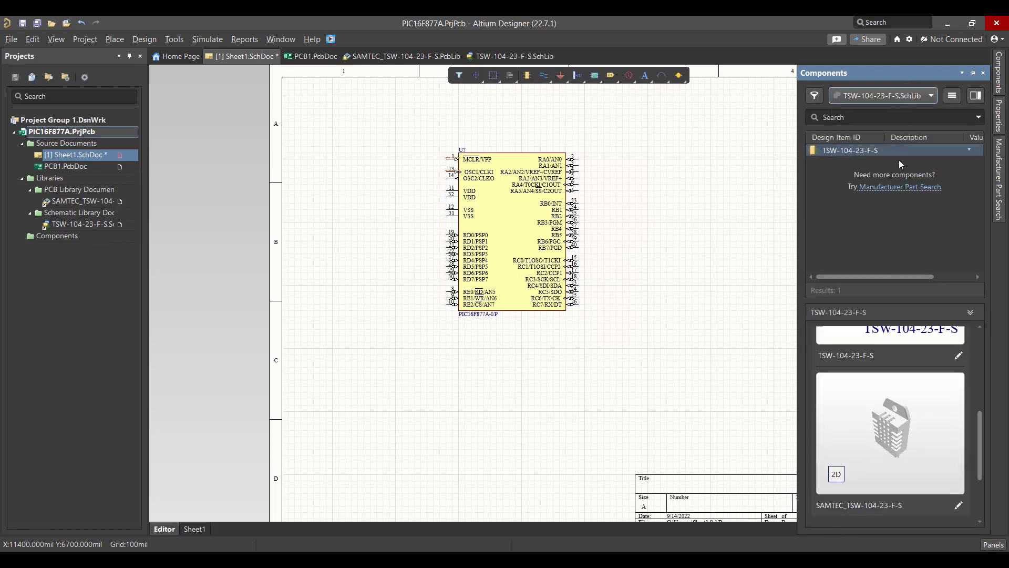
{"action": "left_click_drag", "start_coordinate": [846, 150], "coordinate": [637, 203]}
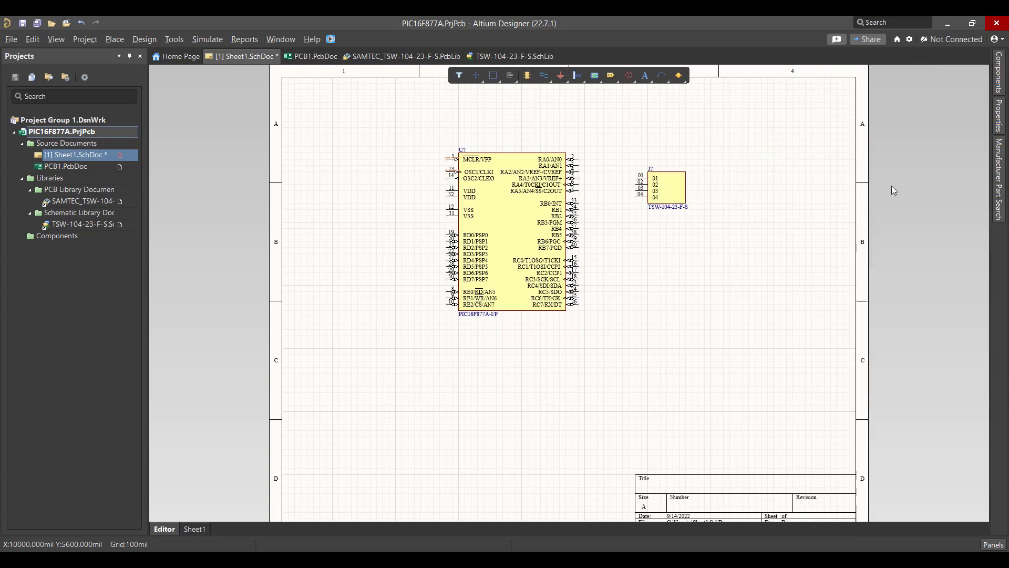
Step: Search for CRYSTAL parts and place the ABLS-8.000MHZ-B4-T crystal left of the PIC
{"action": "left_click", "coordinate": [998, 179]}
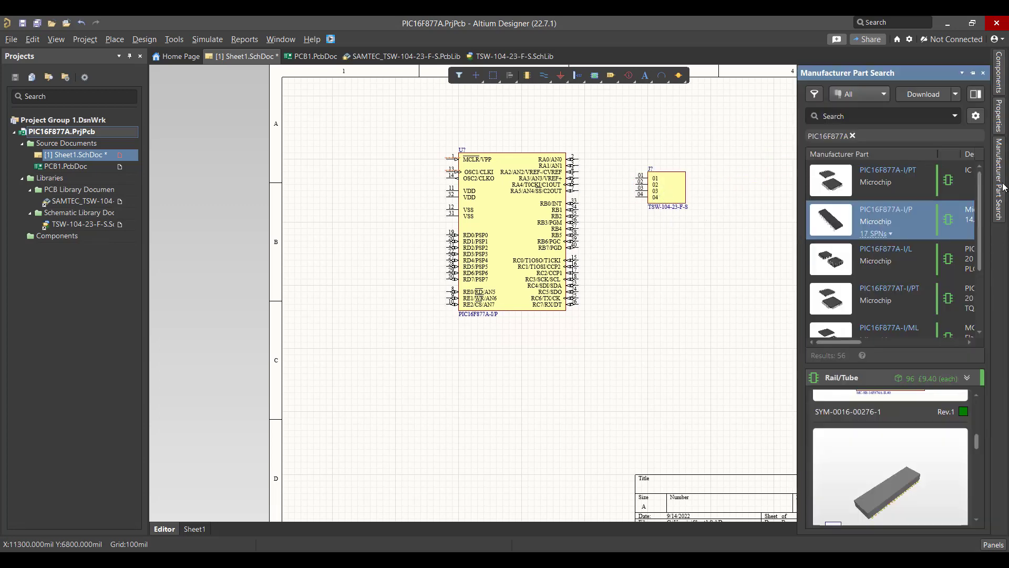
{"action": "left_click", "coordinate": [860, 116]}
{"action": "type", "text": "cryst"}
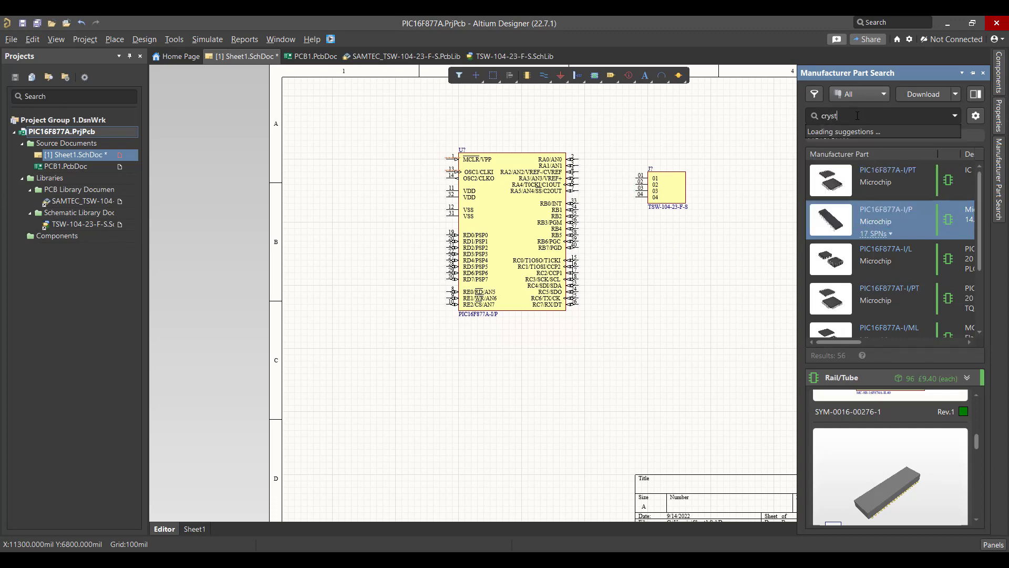
{"action": "left_click", "coordinate": [856, 130]}
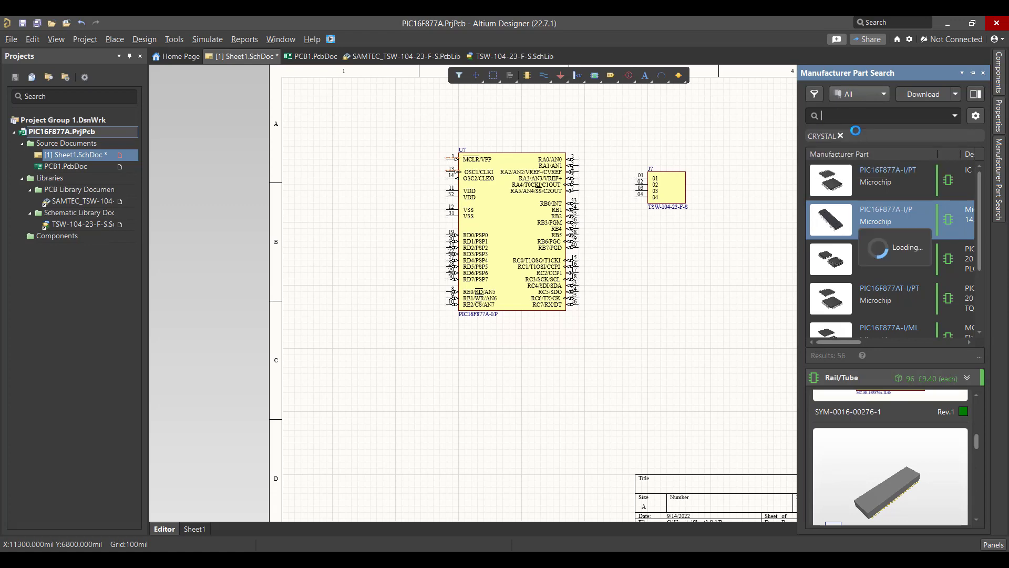
{"action": "scroll", "coordinate": [856, 238], "scroll_direction": "down", "scroll_amount": 3}
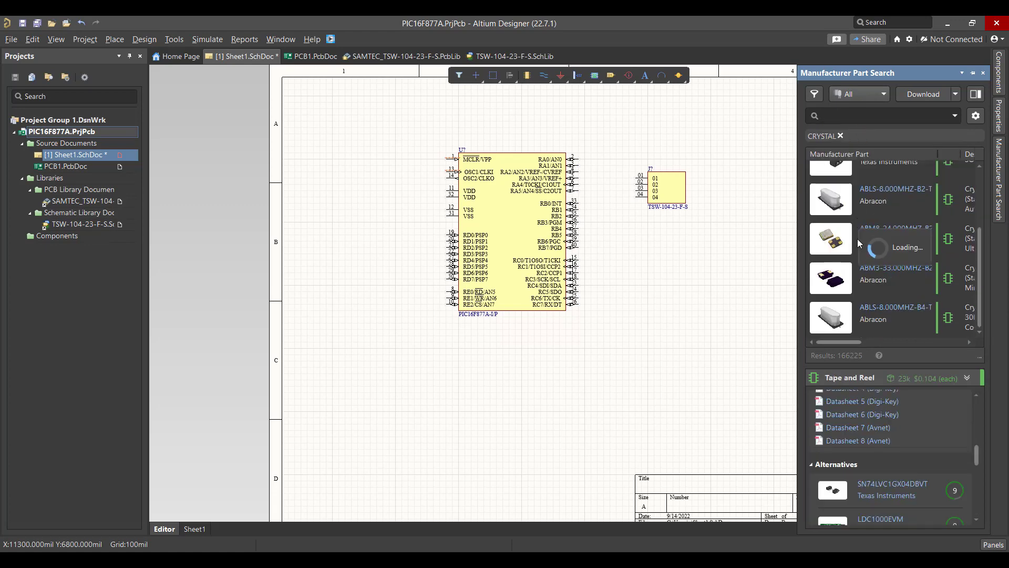
{"action": "left_click", "coordinate": [852, 323]}
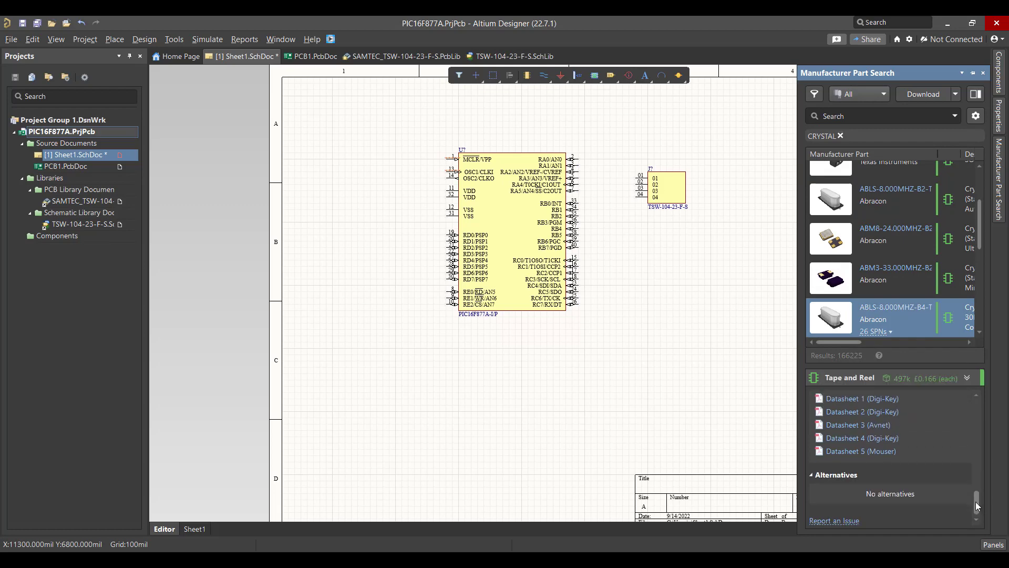
{"action": "left_click_drag", "start_coordinate": [976, 502], "coordinate": [979, 446]}
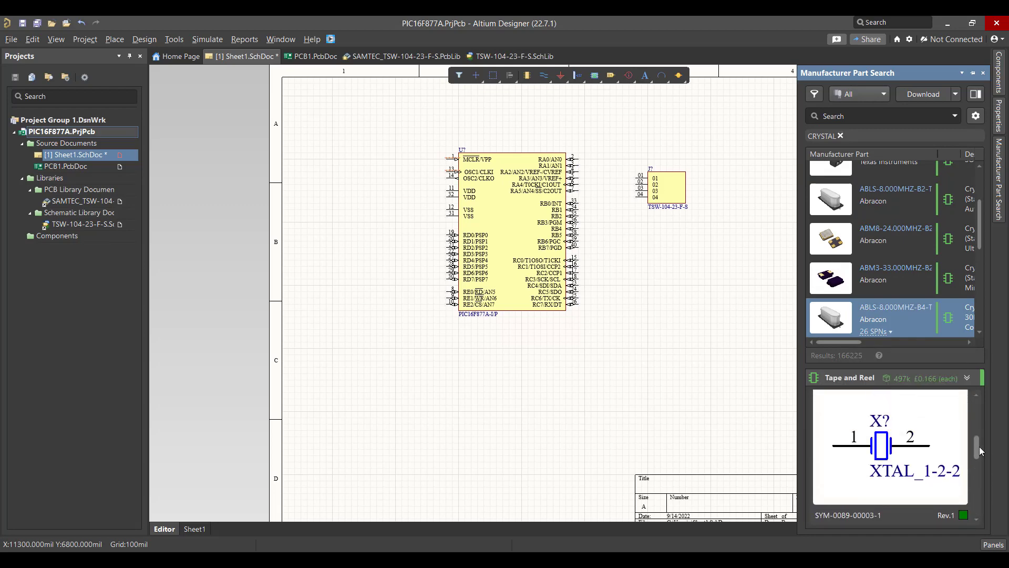
{"action": "right_click", "coordinate": [862, 311]}
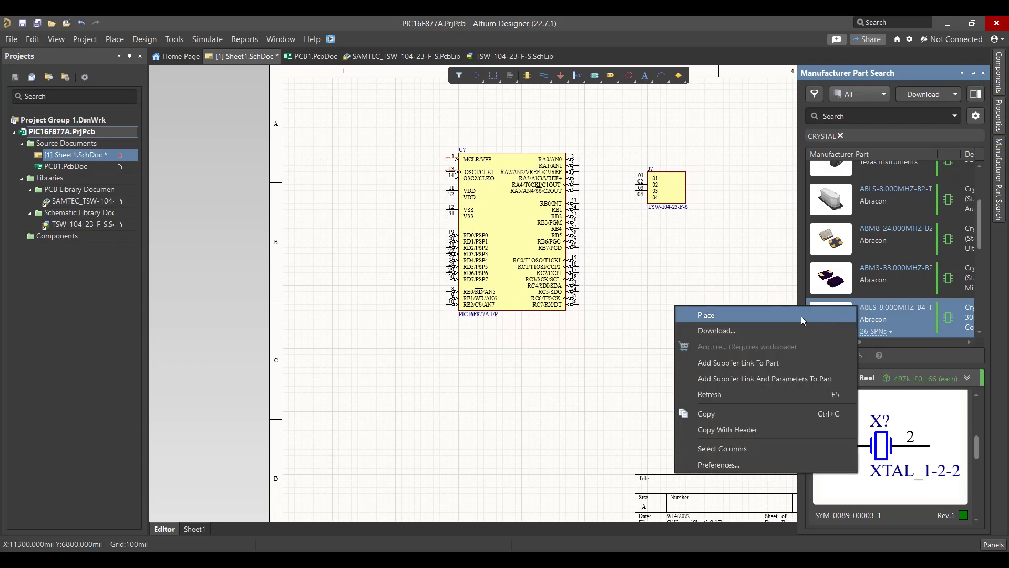
{"action": "left_click", "coordinate": [727, 315]}
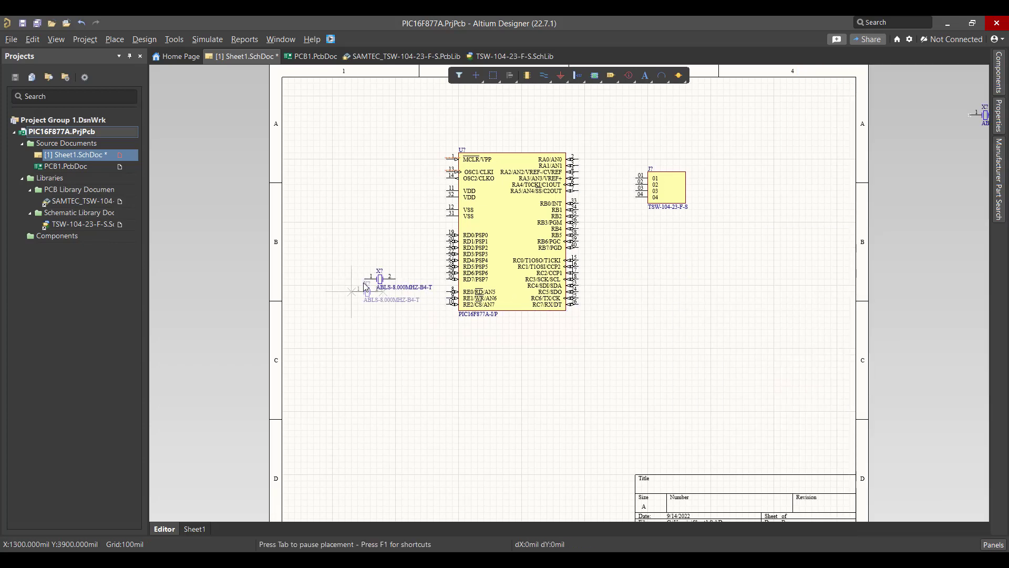
{"action": "key", "text": "Escape"}
{"action": "left_click", "coordinate": [423, 329]}
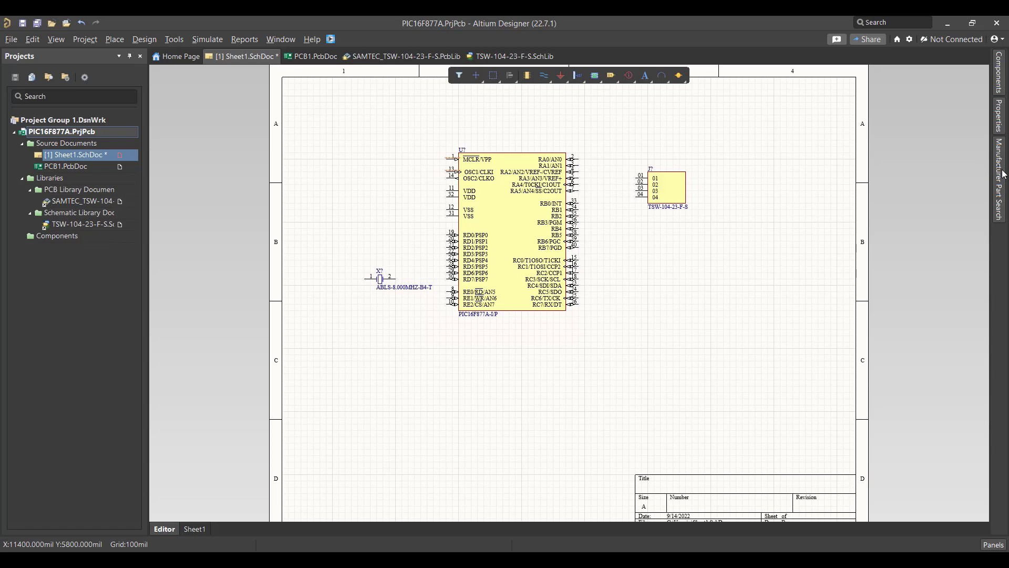
Step: Place an RCE5C1H220J0M1H03A 22pF capacitor below the crystal and paste a second copy beside it
{"action": "mouse_move", "coordinate": [998, 178]}
{"action": "right_click", "coordinate": [875, 258]}
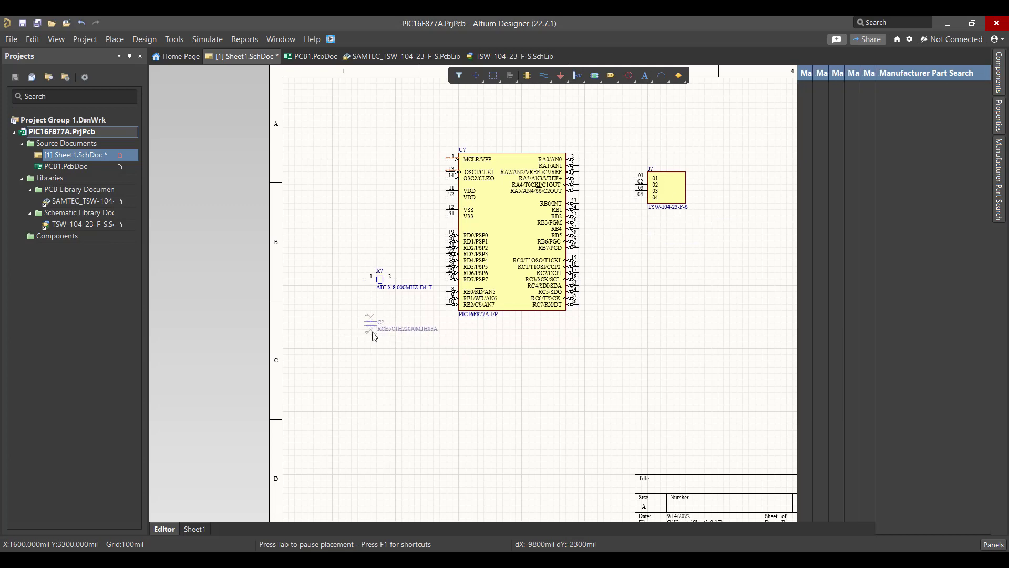
{"action": "left_click", "coordinate": [370, 323]}
{"action": "key", "text": "Escape"}
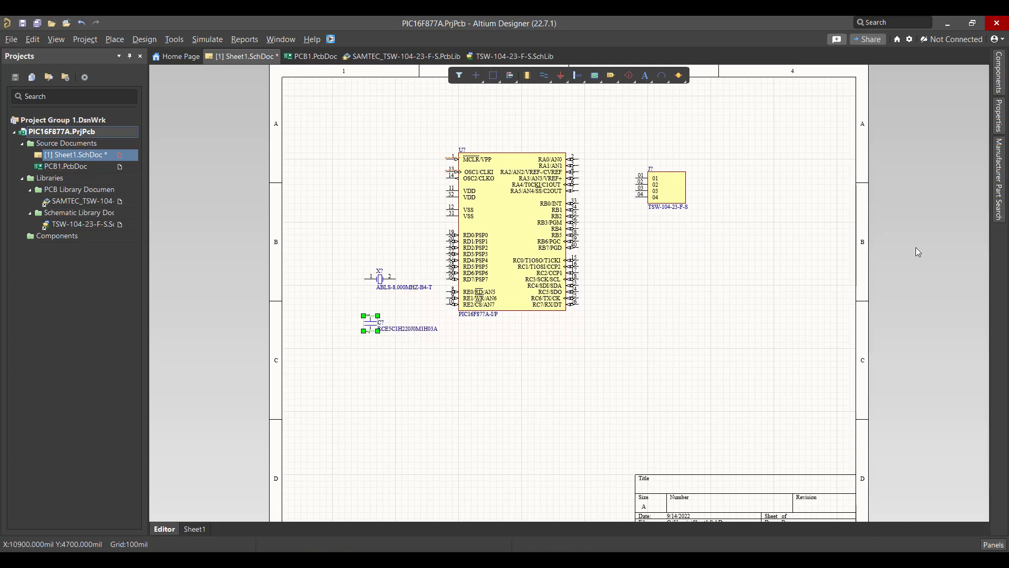
{"action": "key", "text": "ctrl+c"}
{"action": "key", "text": "ctrl+v"}
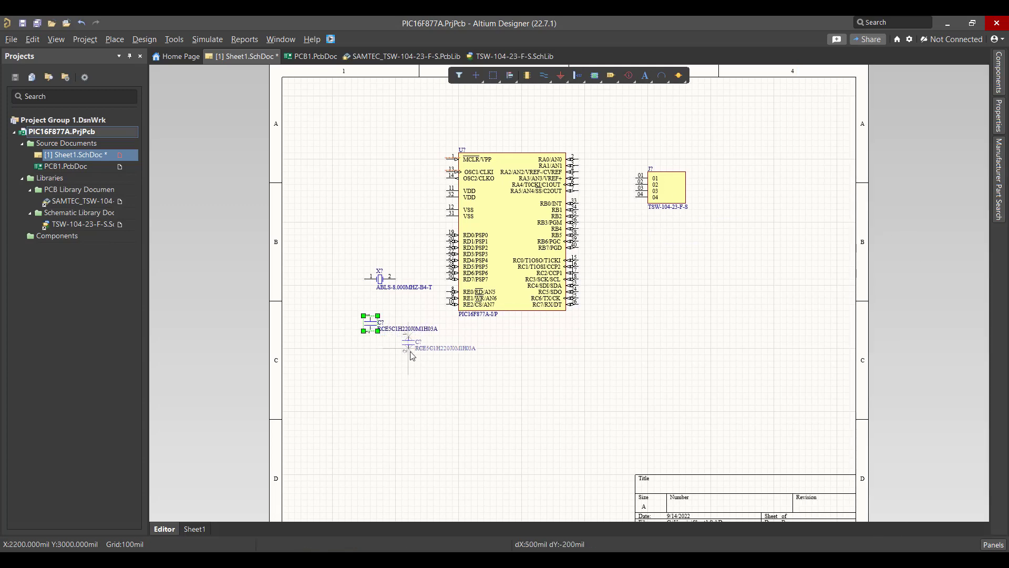
{"action": "left_click", "coordinate": [428, 359]}
{"action": "left_click", "coordinate": [504, 340]}
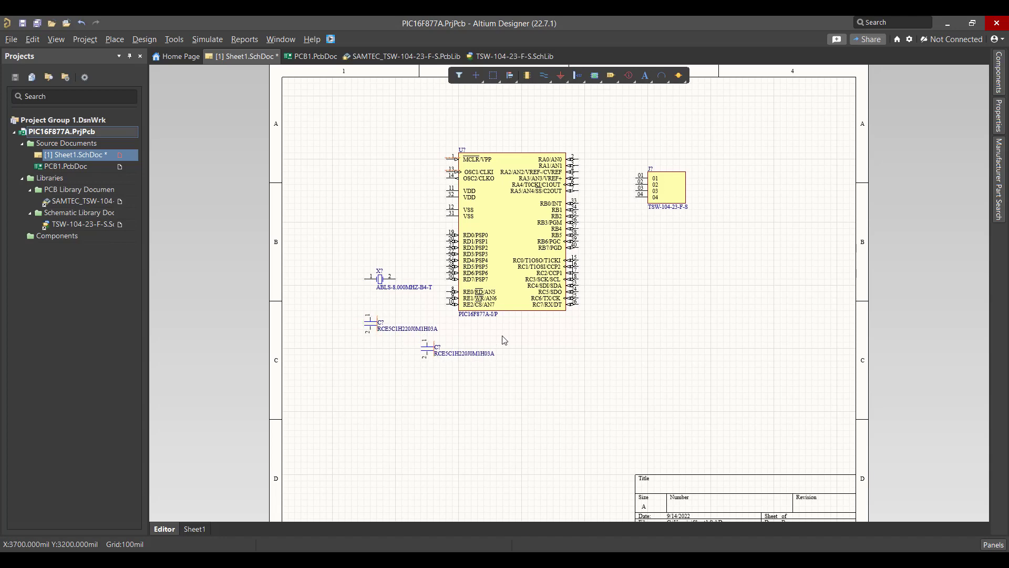
{"action": "left_click", "coordinate": [998, 72]}
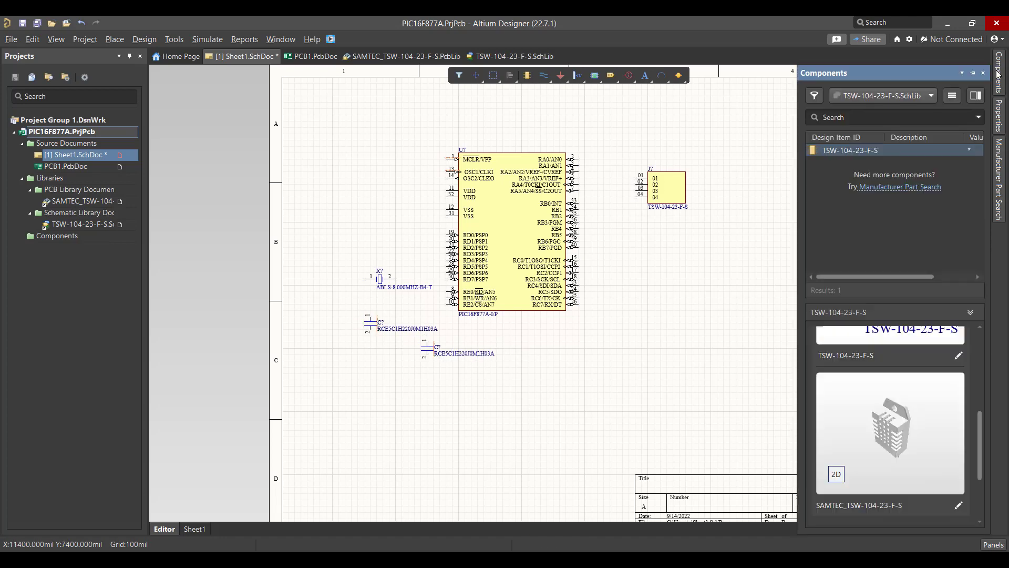
Step: Drag two 1K Res1 resistors from Miscellaneous Devices.IntLib beside the PIC, and move the crystal up
{"action": "left_click", "coordinate": [917, 96]}
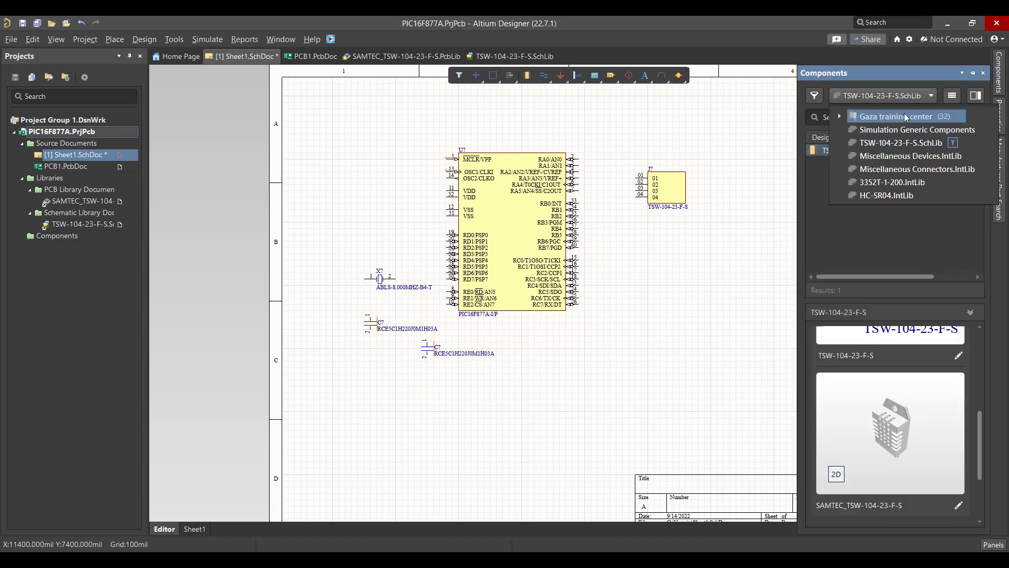
{"action": "left_click", "coordinate": [900, 159]}
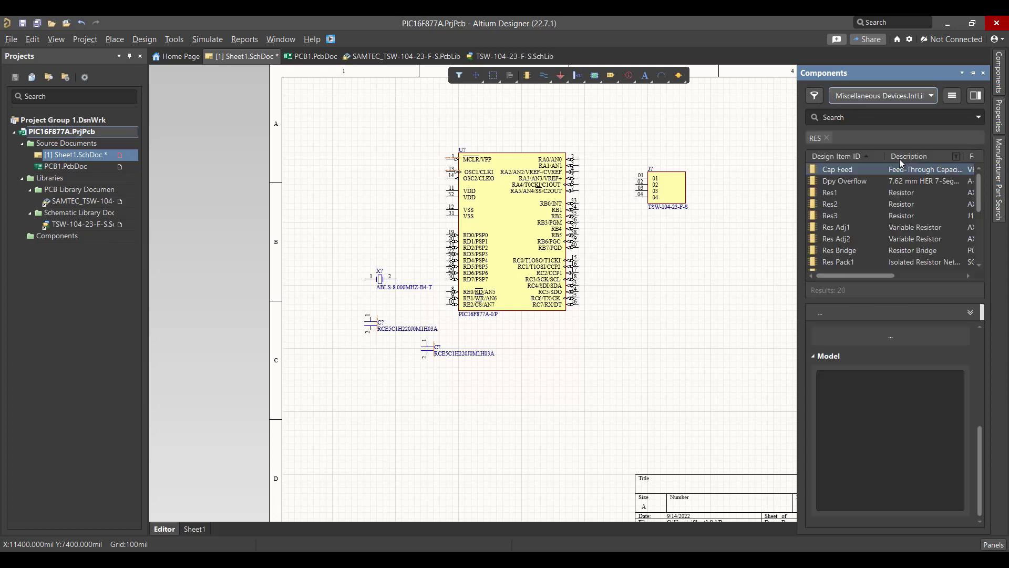
{"action": "left_click_drag", "start_coordinate": [831, 193], "coordinate": [610, 292]}
{"action": "left_click_drag", "start_coordinate": [856, 196], "coordinate": [623, 323]}
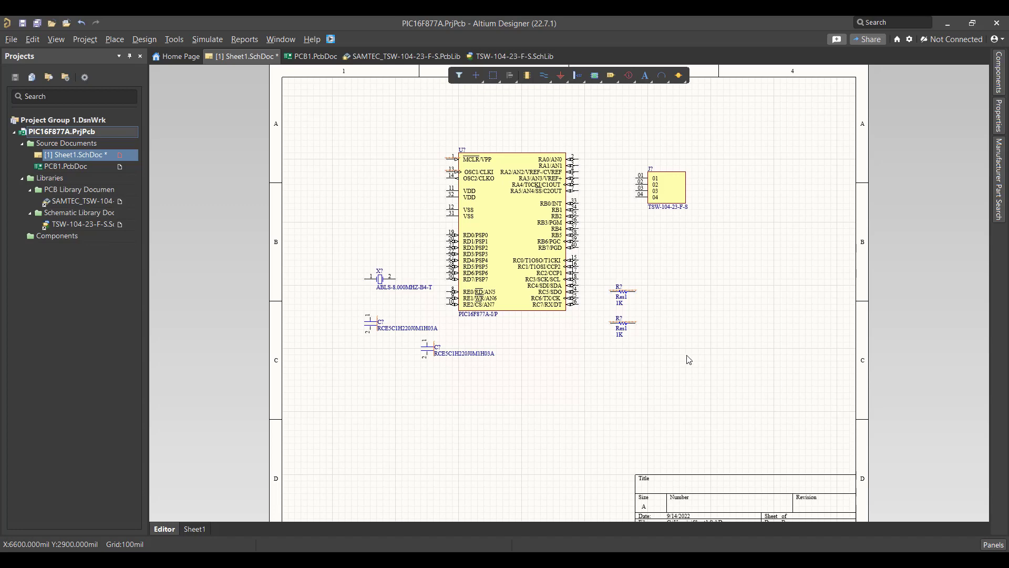
{"action": "left_click_drag", "start_coordinate": [383, 278], "coordinate": [376, 197]}
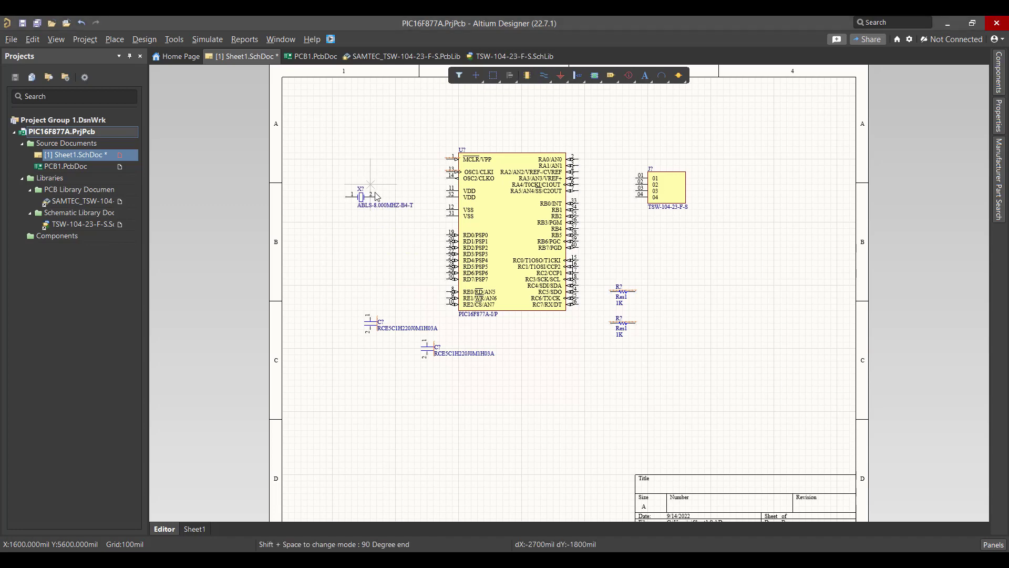
Step: Wire the crystal's two pins to the PIC's OSC1/CLKI and OSC2/CLKO pins
{"action": "left_click", "coordinate": [371, 194]}
{"action": "left_click", "coordinate": [451, 177]}
{"action": "left_click", "coordinate": [446, 172]}
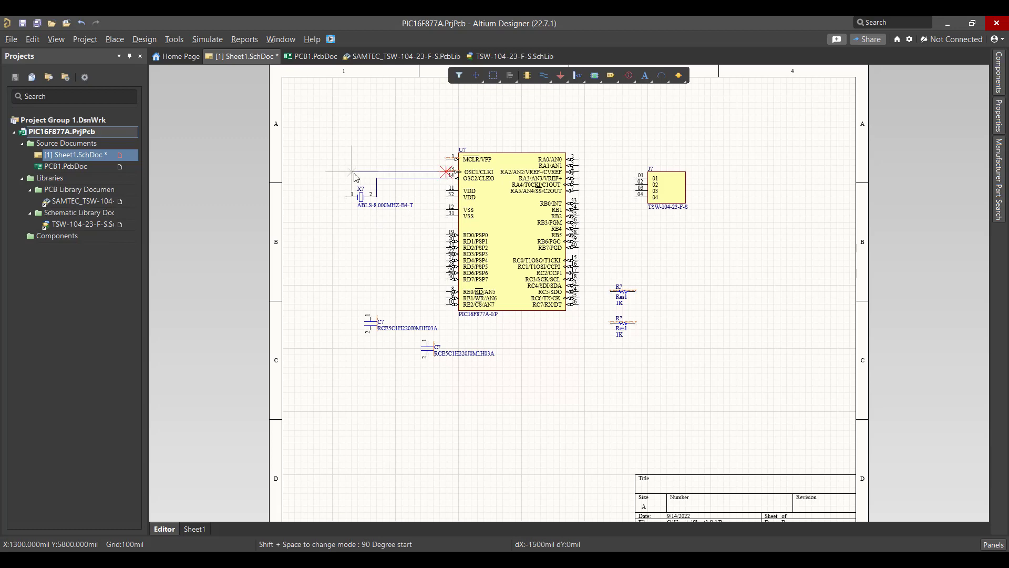
{"action": "left_click", "coordinate": [346, 198]}
{"action": "right_click", "coordinate": [360, 286]}
Step: Move both load capacitors under the crystal pins and clear the first capacitor's part-number label
{"action": "left_click_drag", "start_coordinate": [370, 321], "coordinate": [345, 216]}
{"action": "left_click_drag", "start_coordinate": [427, 348], "coordinate": [377, 204]}
{"action": "left_click", "coordinate": [366, 221]}
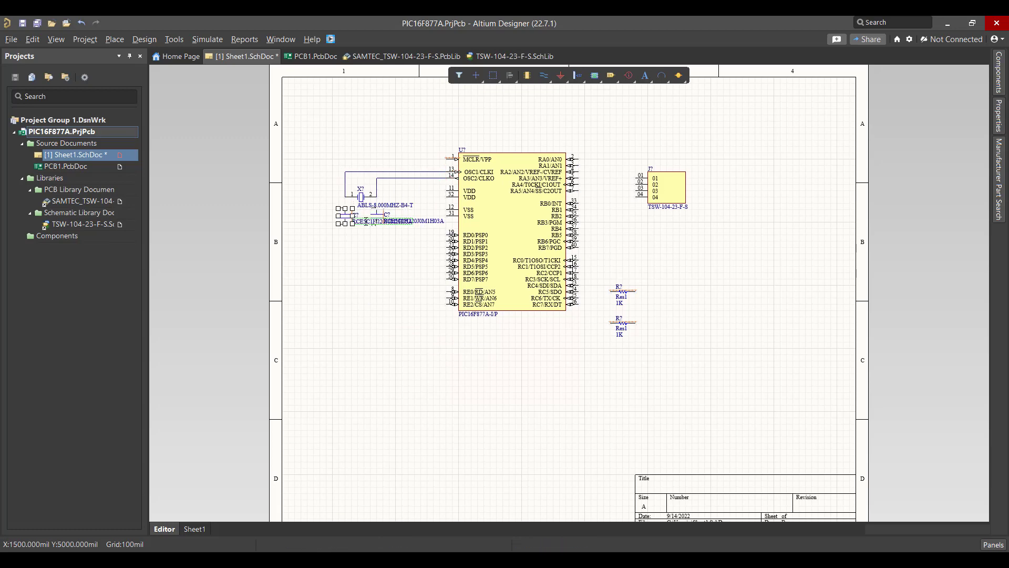
{"action": "double_click", "coordinate": [367, 221]}
{"action": "key", "text": "BackSpace"}
{"action": "left_click", "coordinate": [367, 287]}
{"action": "left_click", "coordinate": [403, 221]}
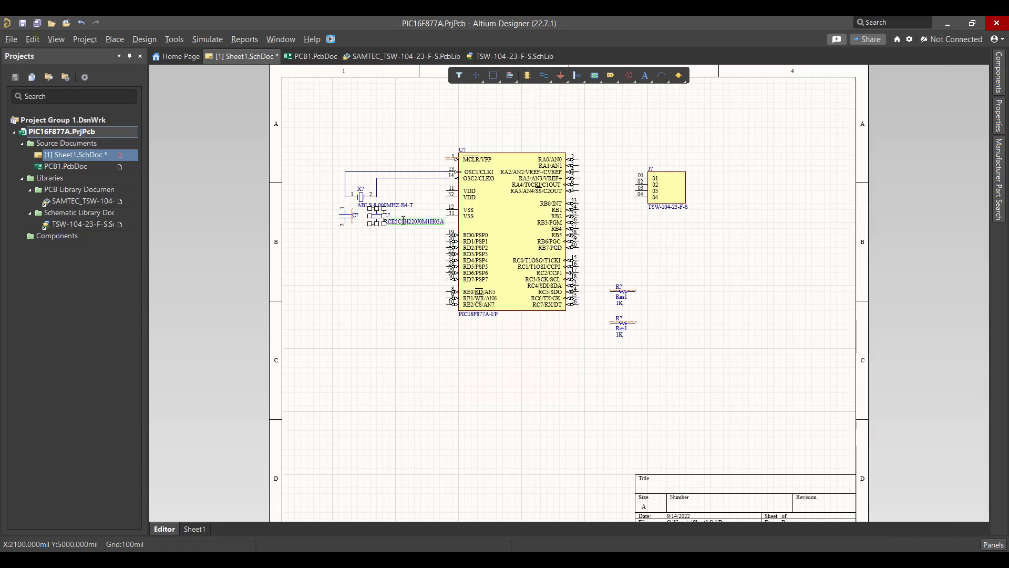
{"action": "double_click", "coordinate": [403, 220]}
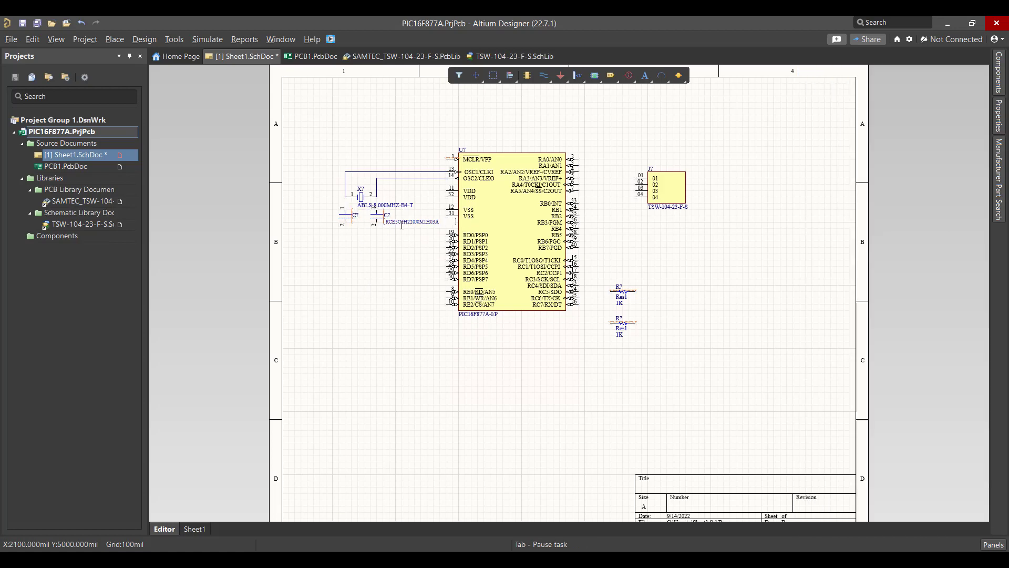
Step: Join the capacitor bottoms with a wire and attach a GND port to it
{"action": "left_click", "coordinate": [544, 78]}
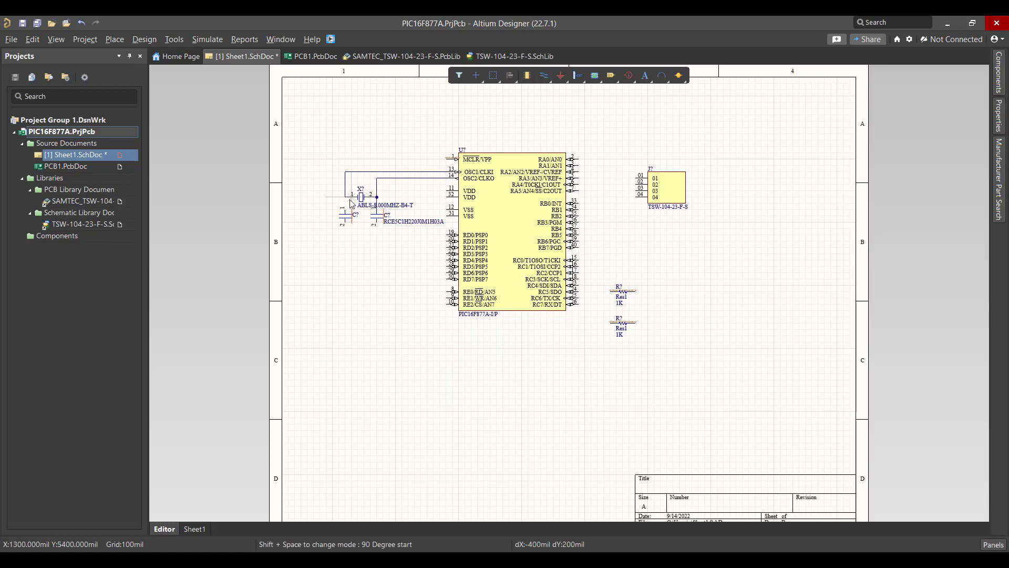
{"action": "left_click", "coordinate": [345, 226]}
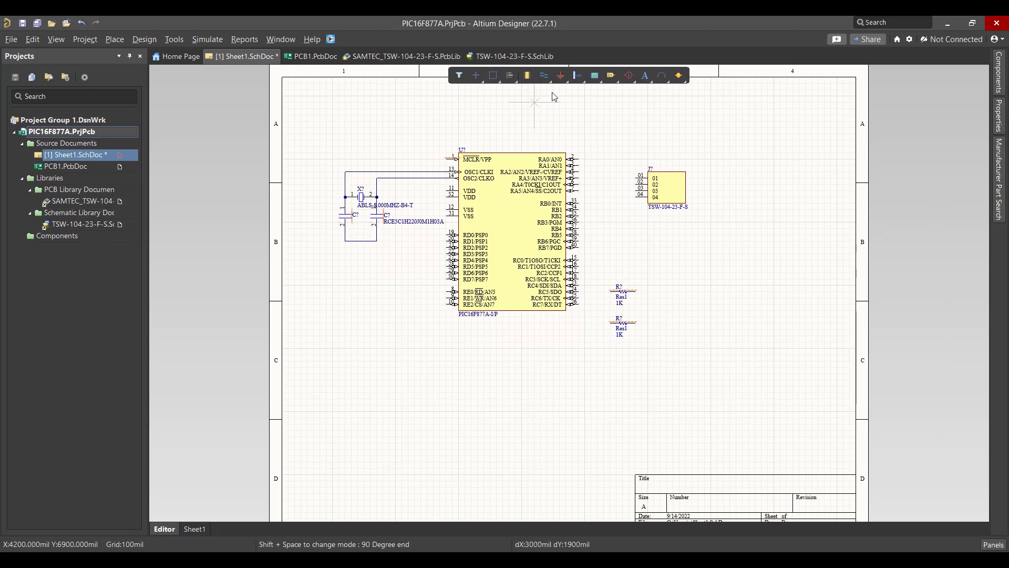
{"action": "left_click", "coordinate": [560, 75]}
{"action": "left_click", "coordinate": [358, 242]}
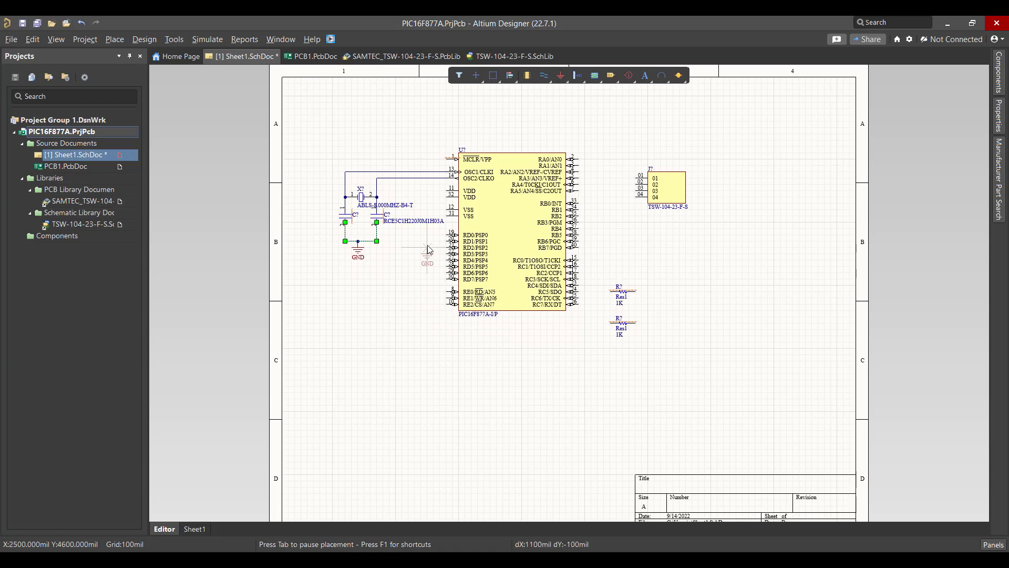
Step: Connect a GND port to the PIC's VSS pins
{"action": "left_click", "coordinate": [446, 216]}
{"action": "right_click", "coordinate": [401, 257]}
{"action": "left_click", "coordinate": [401, 257]}
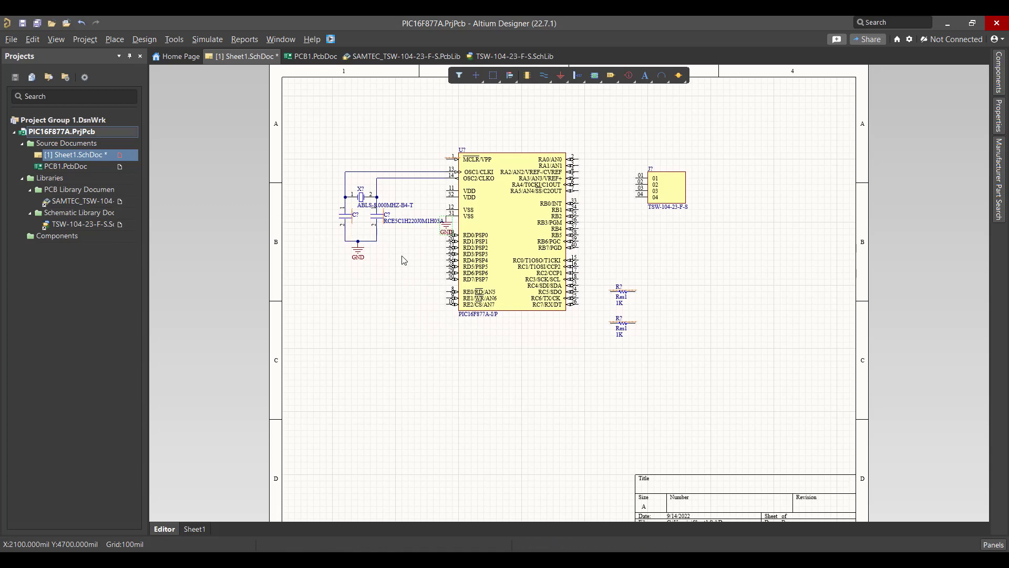
Step: Hide the part-number labels of the capacitor and the crystal
{"action": "double_click", "coordinate": [408, 222]}
{"action": "left_click", "coordinate": [958, 258]}
{"action": "left_click", "coordinate": [755, 294]}
{"action": "double_click", "coordinate": [391, 204]}
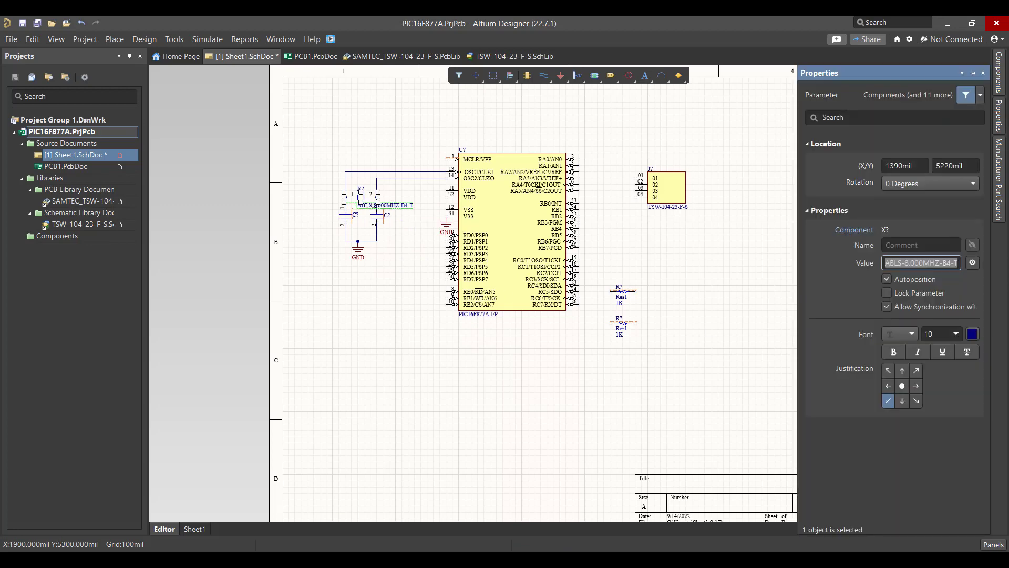
{"action": "left_click", "coordinate": [962, 262]}
{"action": "left_click", "coordinate": [447, 314]}
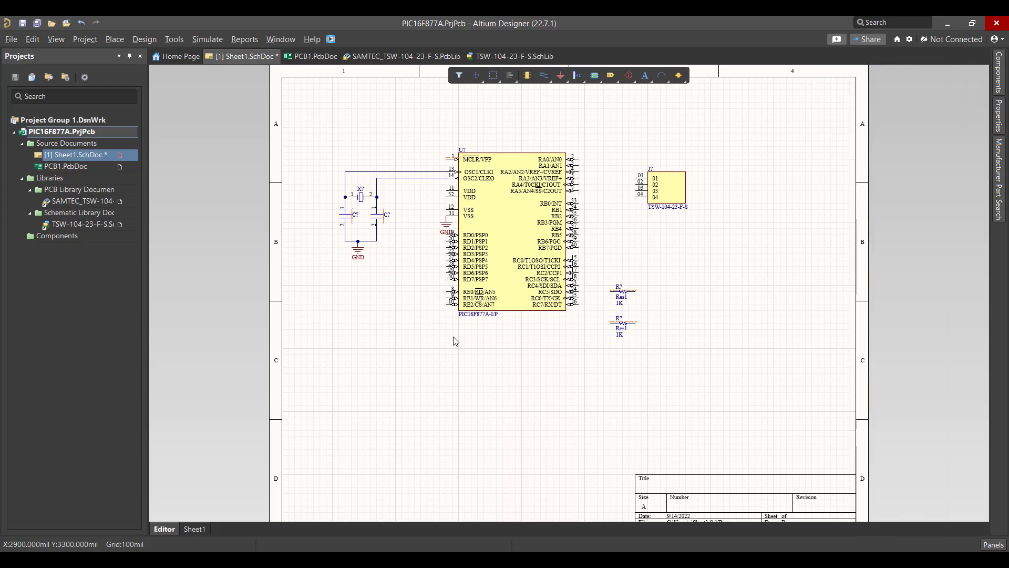
Step: Place a VCC power port on the PIC's VDD pins
{"action": "left_click", "coordinate": [571, 74]}
{"action": "left_click", "coordinate": [572, 116]}
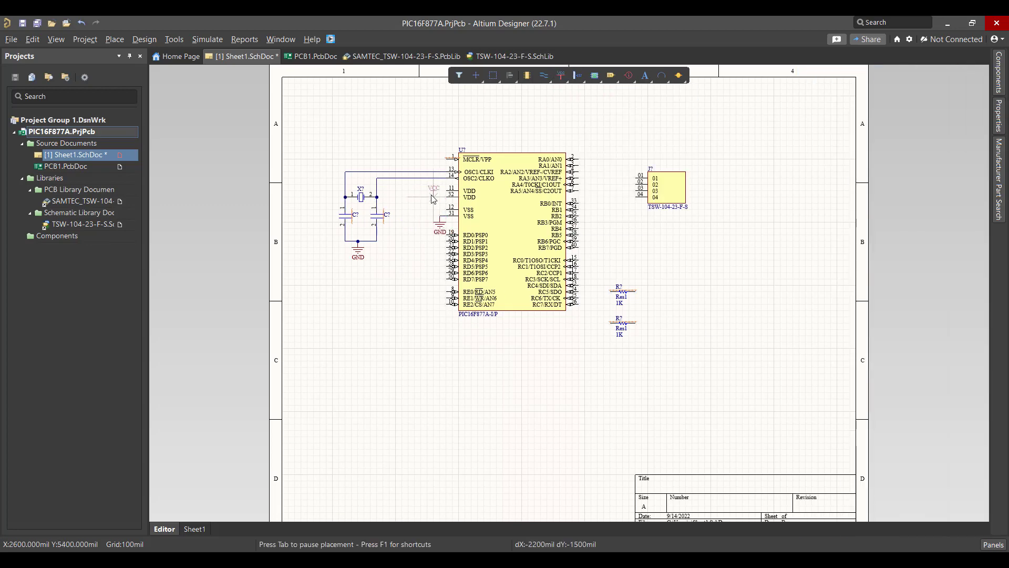
{"action": "left_click", "coordinate": [433, 197]}
Step: Move the header below the crystal circuit rotated 90°, shift the PIC, and move both resistors below it
{"action": "key", "text": "Escape"}
{"action": "left_click_drag", "start_coordinate": [660, 192], "coordinate": [397, 285]}
{"action": "key", "text": "space"}
{"action": "left_click_drag", "start_coordinate": [505, 281], "coordinate": [464, 273]}
{"action": "left_click_drag", "start_coordinate": [647, 268], "coordinate": [615, 344]}
{"action": "left_click_drag", "start_coordinate": [618, 324], "coordinate": [459, 382]}
Step: Shift the PIC further right, bring VCC and GND ports beside it, and move the header beside the crystal
{"action": "left_click_drag", "start_coordinate": [556, 276], "coordinate": [638, 276]}
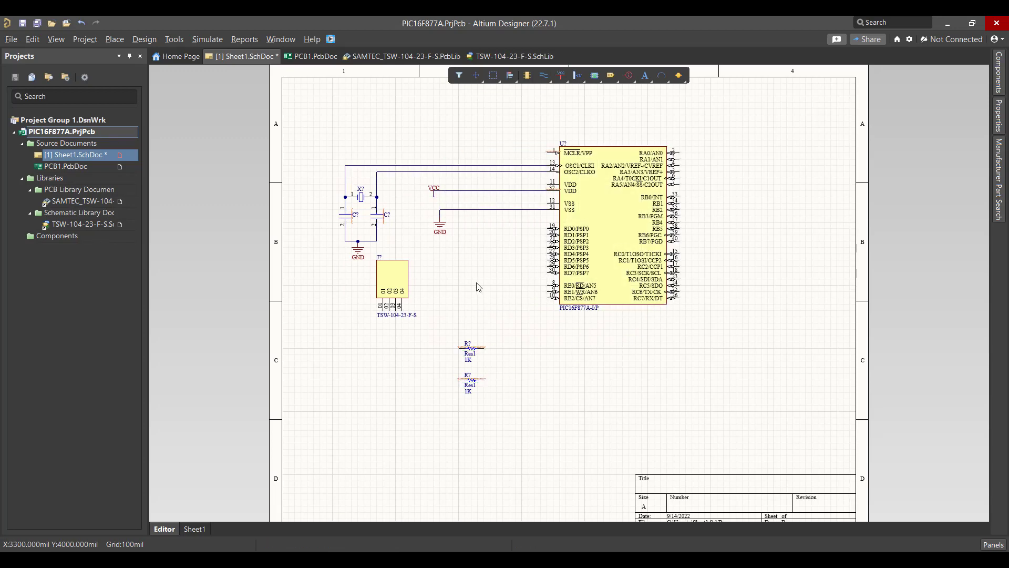
{"action": "left_click_drag", "start_coordinate": [433, 196], "coordinate": [534, 190]}
{"action": "left_click_drag", "start_coordinate": [441, 217], "coordinate": [523, 217]}
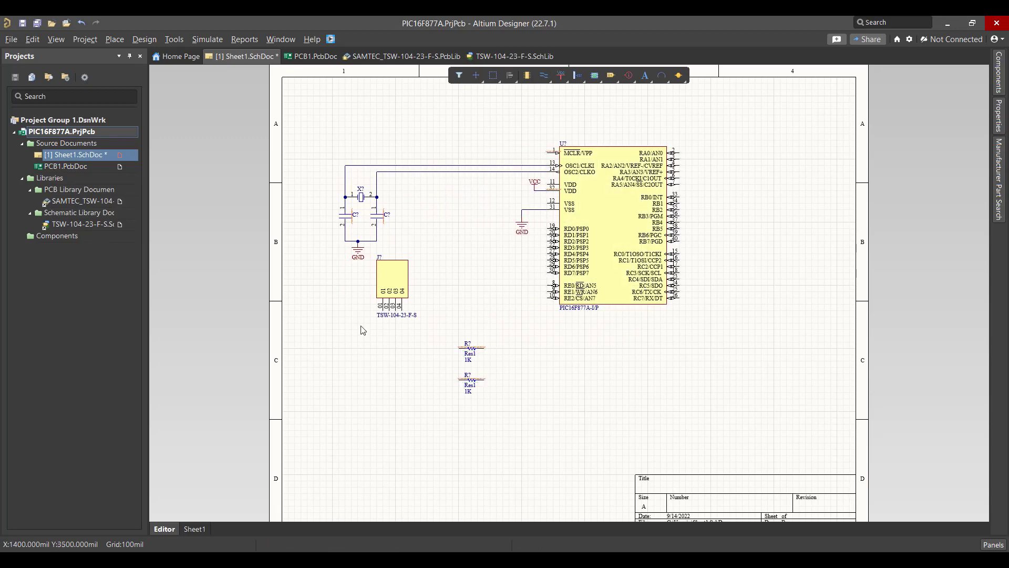
{"action": "left_click_drag", "start_coordinate": [392, 279], "coordinate": [443, 215]}
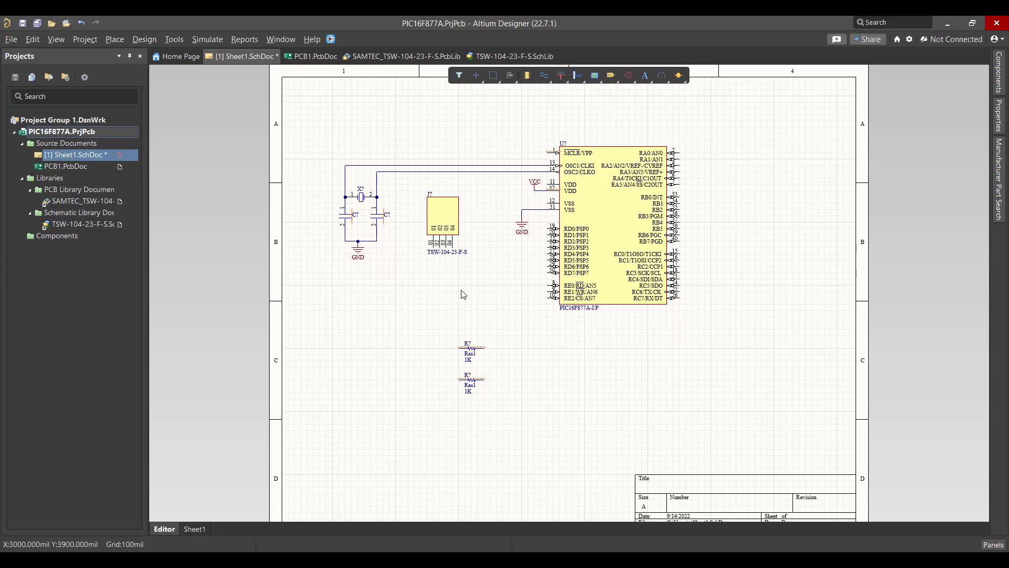
Step: Place a VCC port left of the header and wire it to header pin 01
{"action": "left_click", "coordinate": [561, 75]}
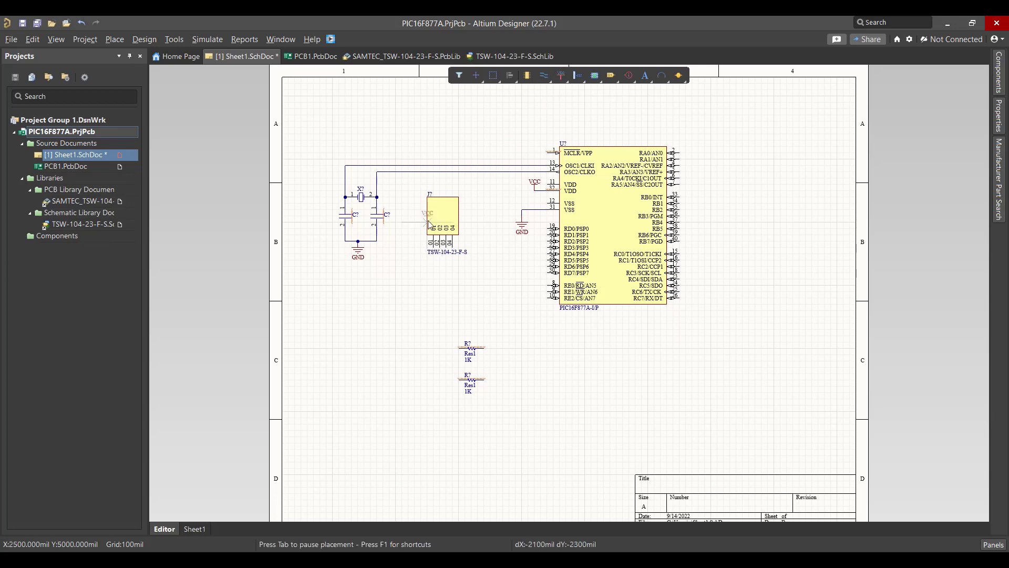
{"action": "left_click", "coordinate": [415, 240]}
{"action": "right_click", "coordinate": [509, 123]}
{"action": "left_click", "coordinate": [544, 75]}
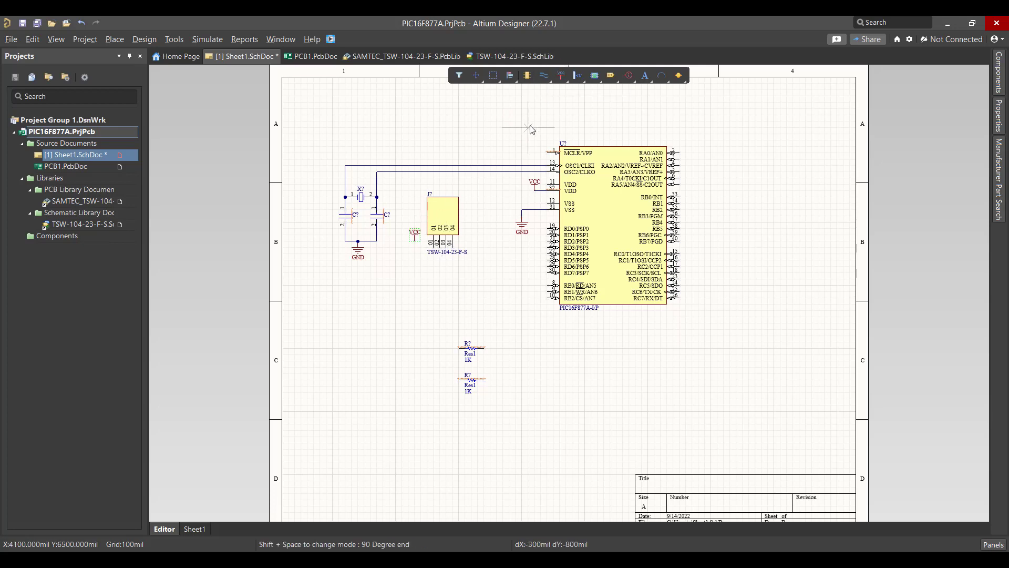
{"action": "left_click", "coordinate": [415, 241]}
{"action": "left_click", "coordinate": [434, 247]}
{"action": "right_click", "coordinate": [464, 273]}
Step: Wire a header pin to the PIC's RD4 pin with one bend
{"action": "left_click", "coordinate": [440, 247]}
{"action": "right_click", "coordinate": [547, 254]}
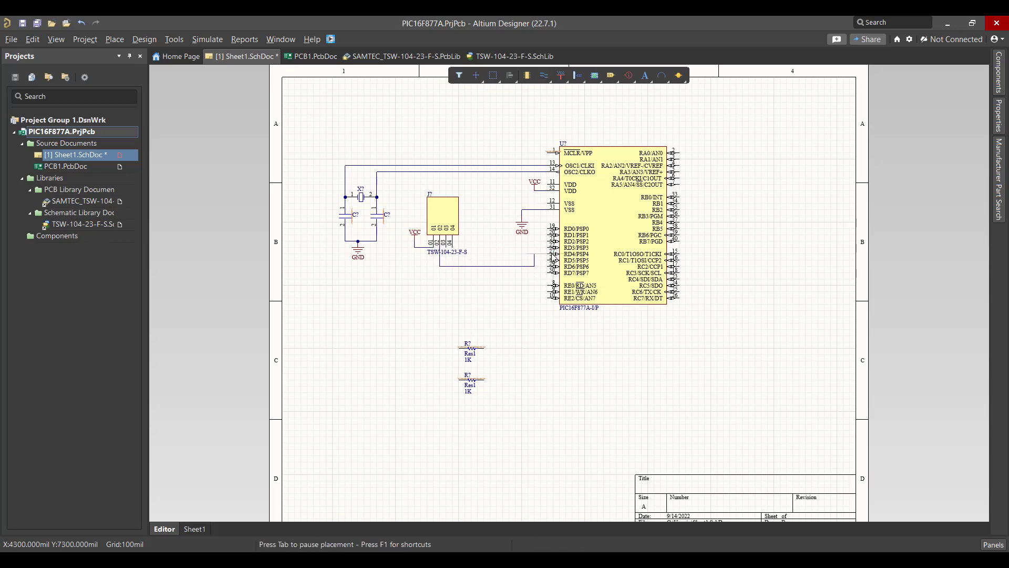
{"action": "left_click", "coordinate": [545, 254]}
{"action": "right_click", "coordinate": [440, 267]}
{"action": "right_click", "coordinate": [488, 272]}
{"action": "left_click", "coordinate": [544, 75]}
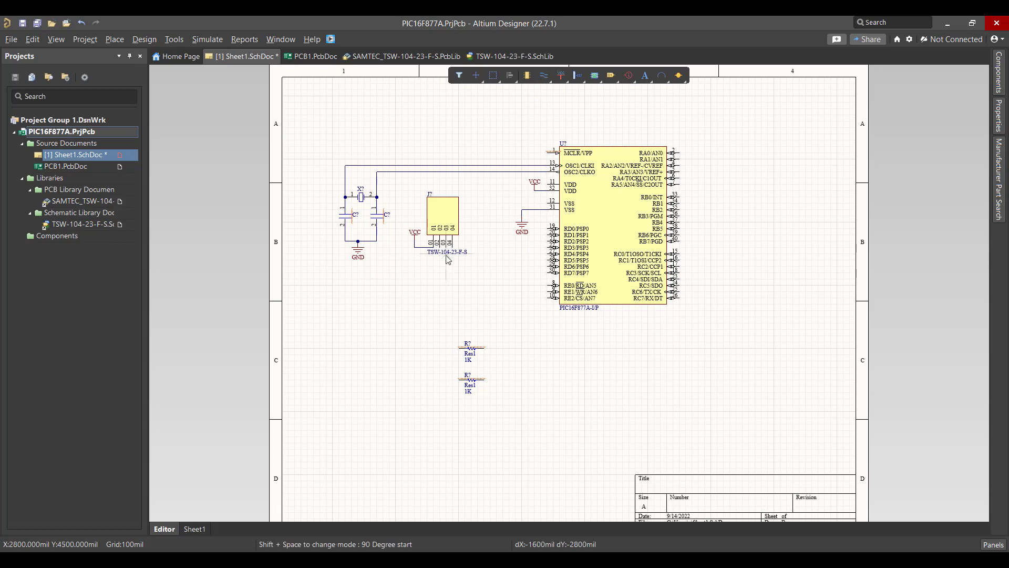
{"action": "left_click", "coordinate": [439, 247]}
{"action": "left_click", "coordinate": [515, 251]}
{"action": "left_click", "coordinate": [547, 254]}
{"action": "right_click", "coordinate": [527, 293]}
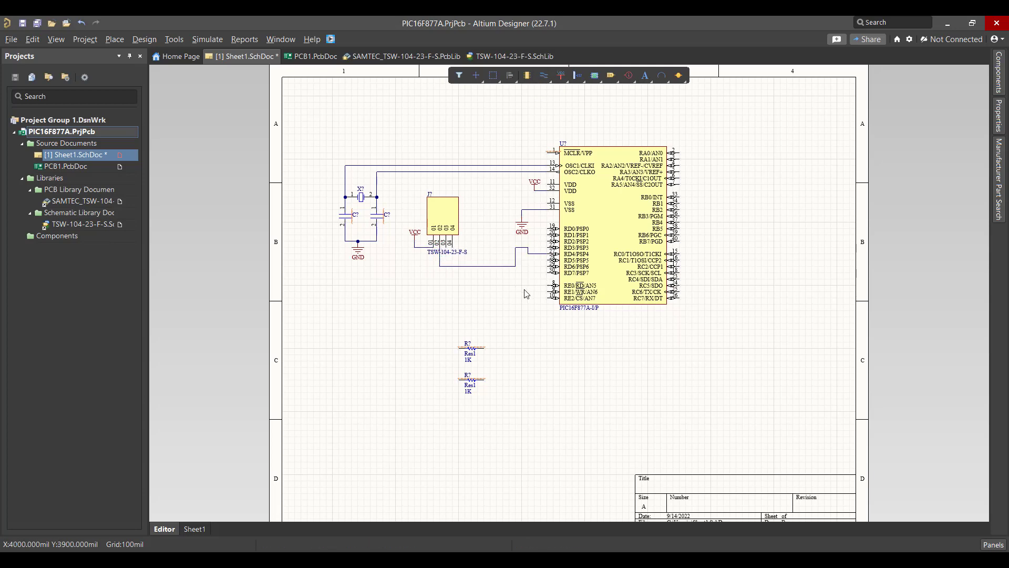
Step: Connect a GND port to a header pin
{"action": "left_click", "coordinate": [560, 75]}
{"action": "left_click", "coordinate": [452, 252]}
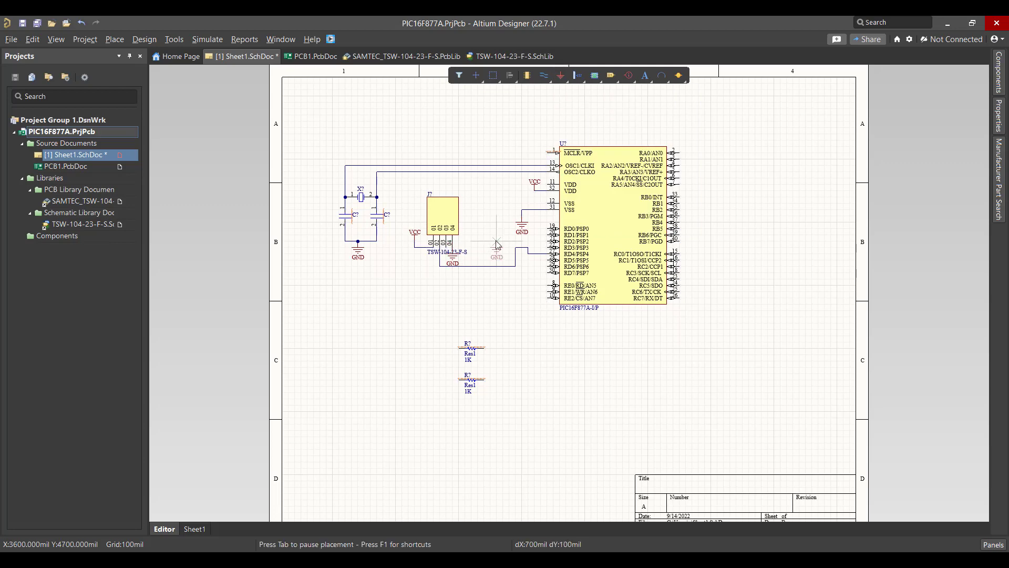
{"action": "right_click", "coordinate": [500, 221]}
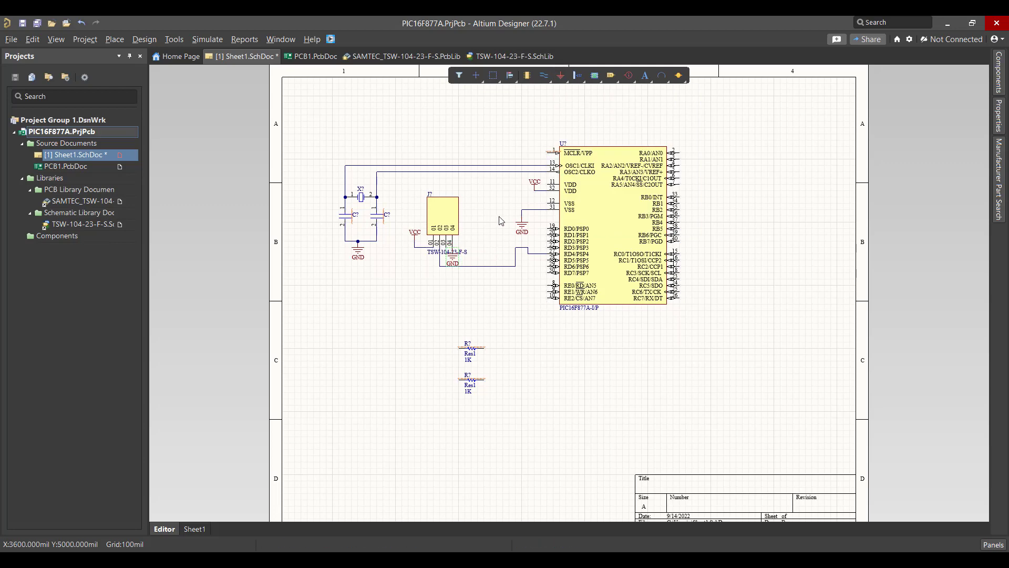
Step: Put a VCC port above the pull-up resistor and place an upright resistor at the MCLR pin
{"action": "right_click", "coordinate": [557, 77]}
{"action": "left_click", "coordinate": [583, 103]}
{"action": "left_click", "coordinate": [484, 239]}
{"action": "right_click", "coordinate": [524, 343]}
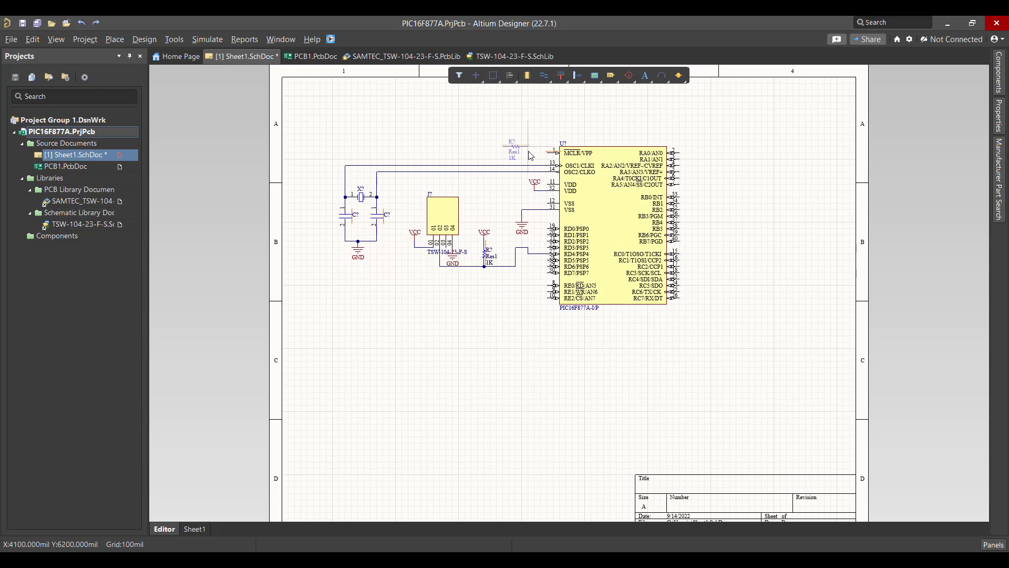
{"action": "key", "text": "space"}
{"action": "left_click", "coordinate": [560, 75]}
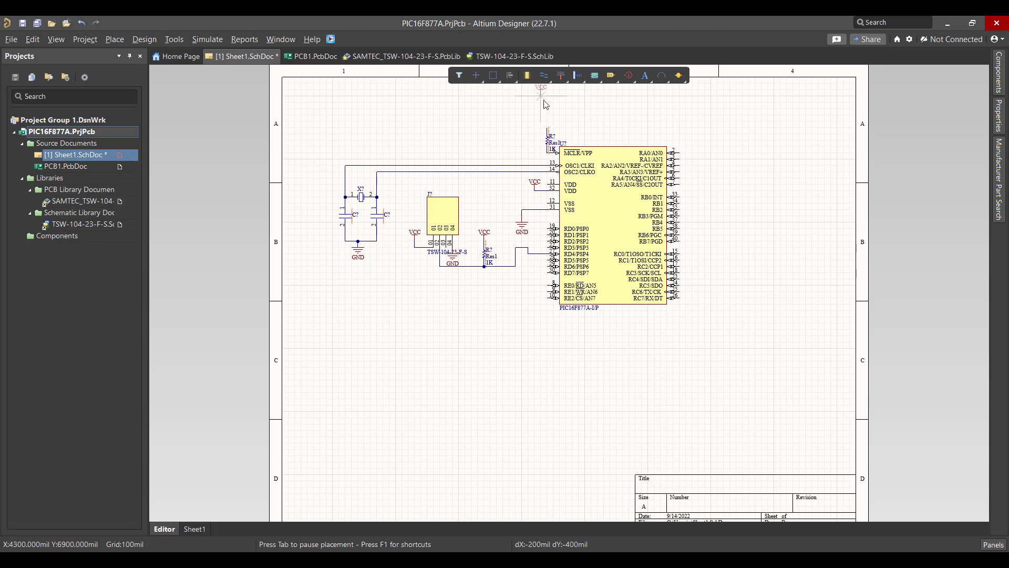
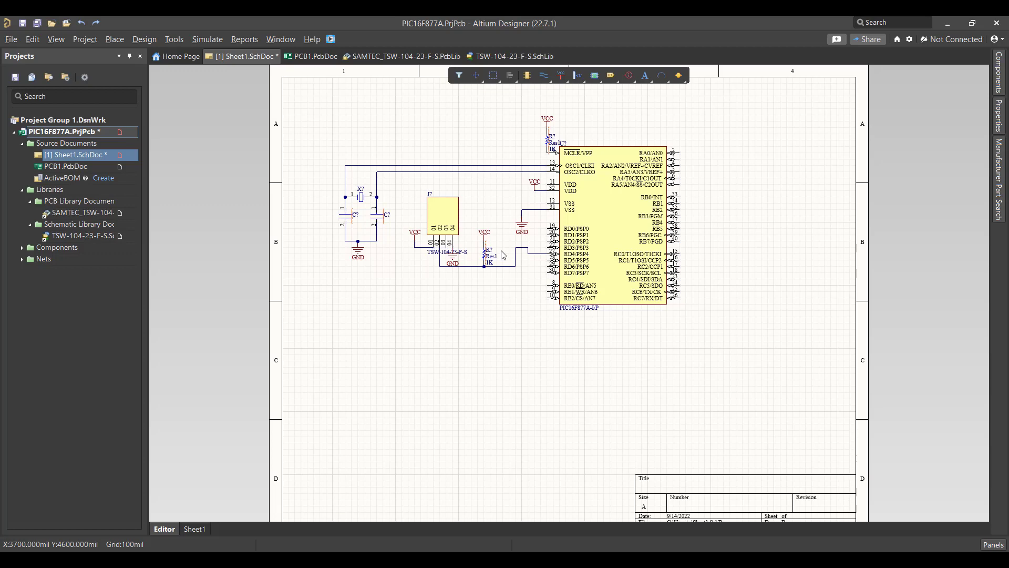
Step: Annotate the schematic parts as C1, C2, J1, R1, R2, U1, X1, then validate and execute the change order
{"action": "left_click", "coordinate": [173, 41]}
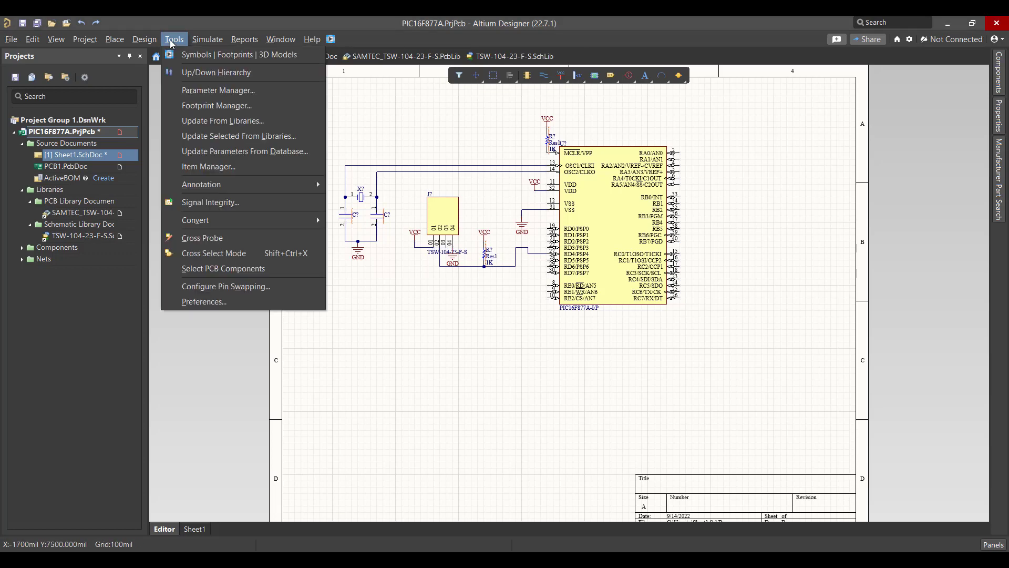
{"action": "mouse_move", "coordinate": [314, 184]}
{"action": "left_click", "coordinate": [364, 189]}
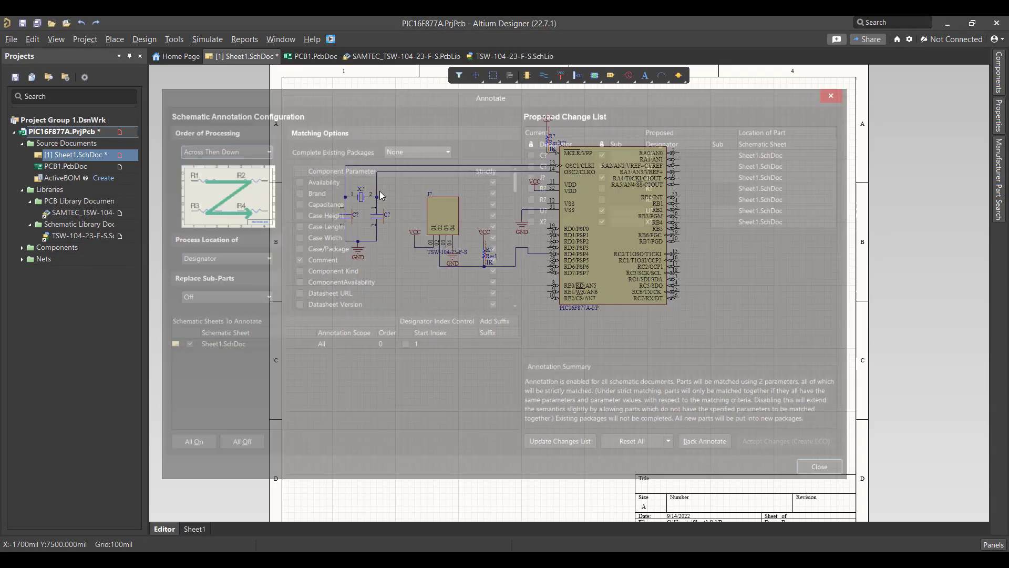
{"action": "left_click", "coordinate": [587, 454]}
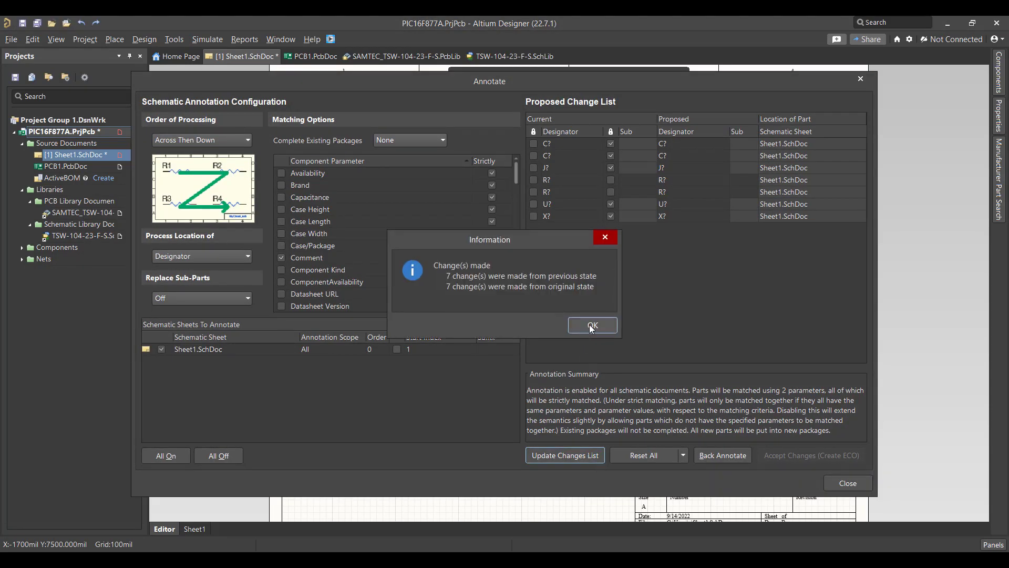
{"action": "left_click", "coordinate": [592, 326]}
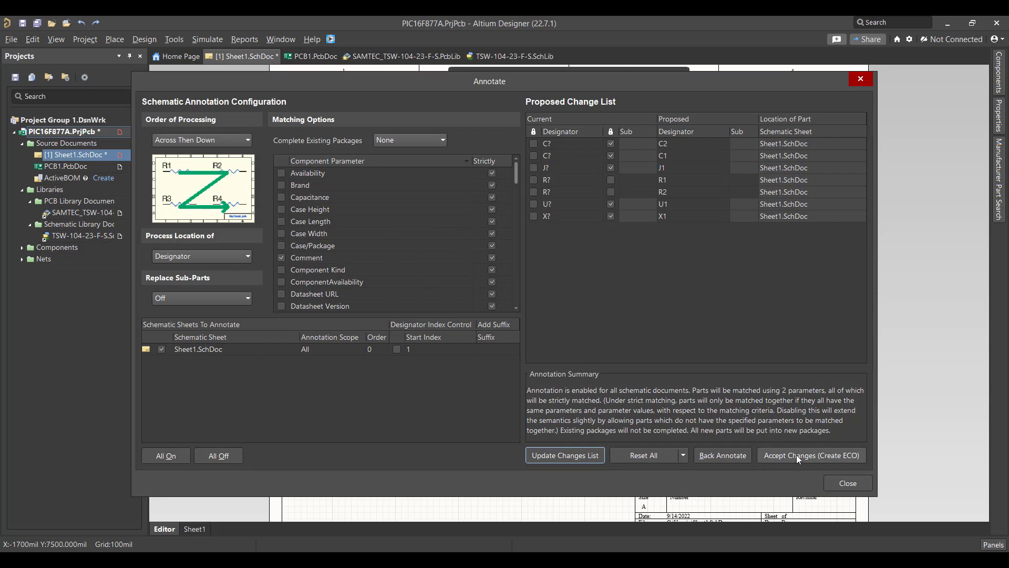
{"action": "left_click", "coordinate": [794, 455]}
{"action": "left_click", "coordinate": [201, 434]}
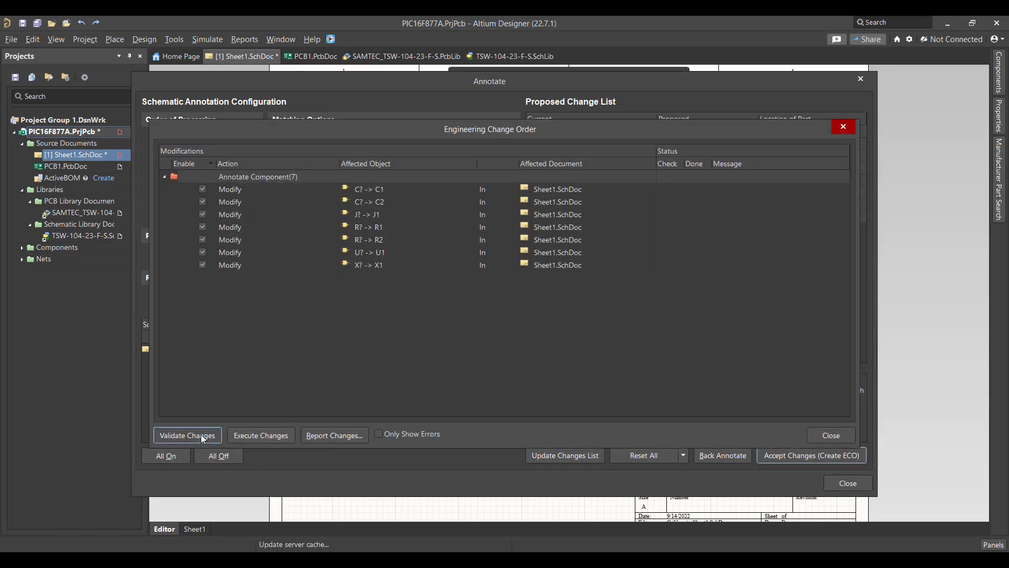
{"action": "left_click", "coordinate": [261, 436]}
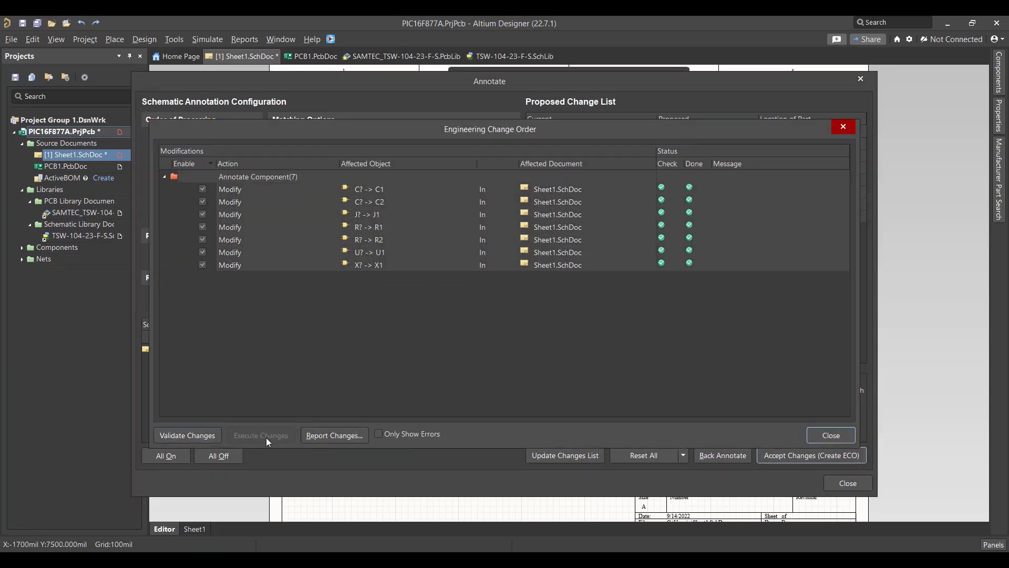
{"action": "left_click", "coordinate": [843, 435]}
{"action": "left_click", "coordinate": [843, 483]}
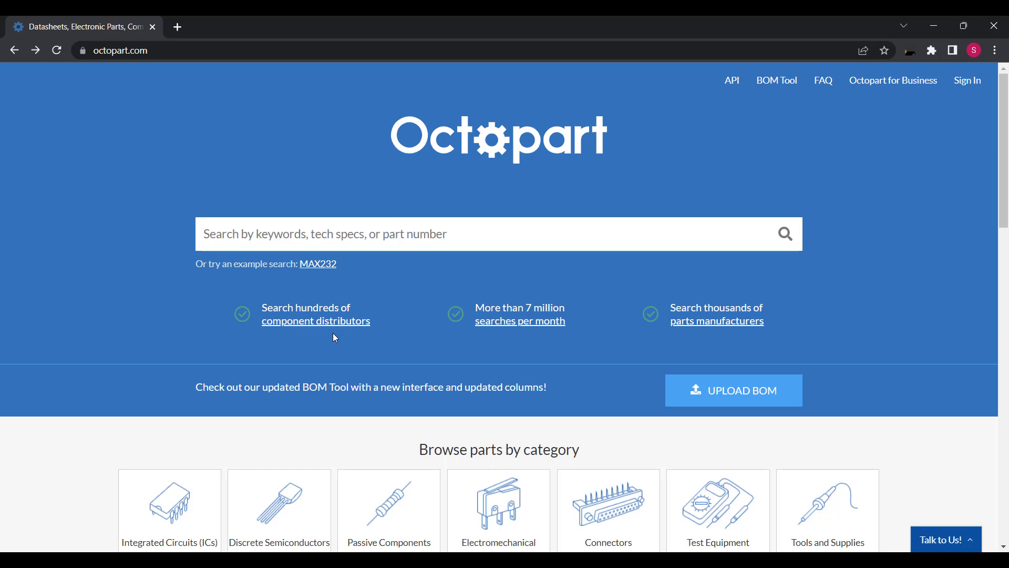
Step: Search Octopart for PIC16F877A and browse the results
{"action": "left_click", "coordinate": [285, 236]}
{"action": "type", "text": "PIC16F877A"}
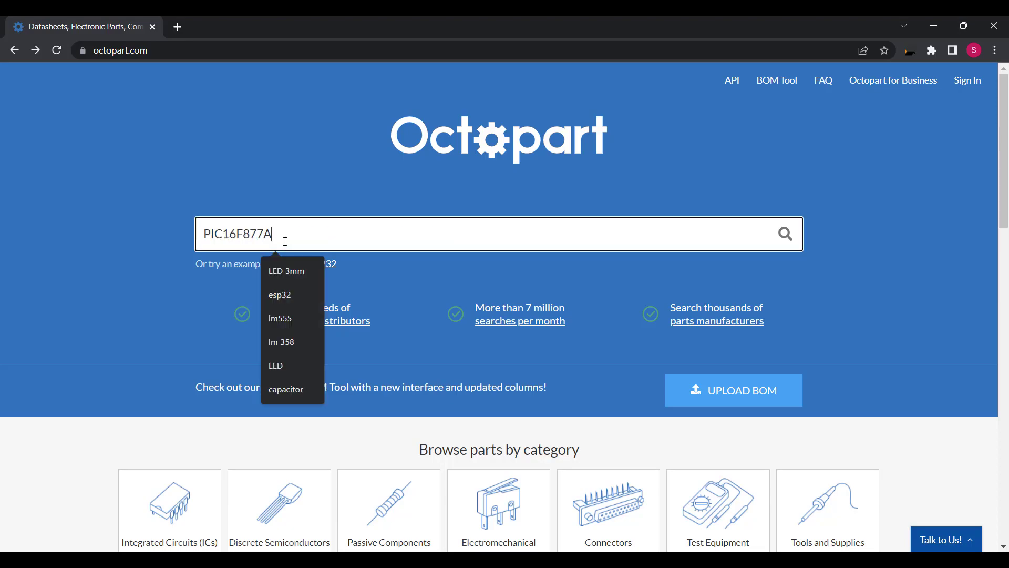
{"action": "key", "text": "Return"}
{"action": "scroll", "coordinate": [285, 244], "scroll_direction": "down", "scroll_amount": 10}
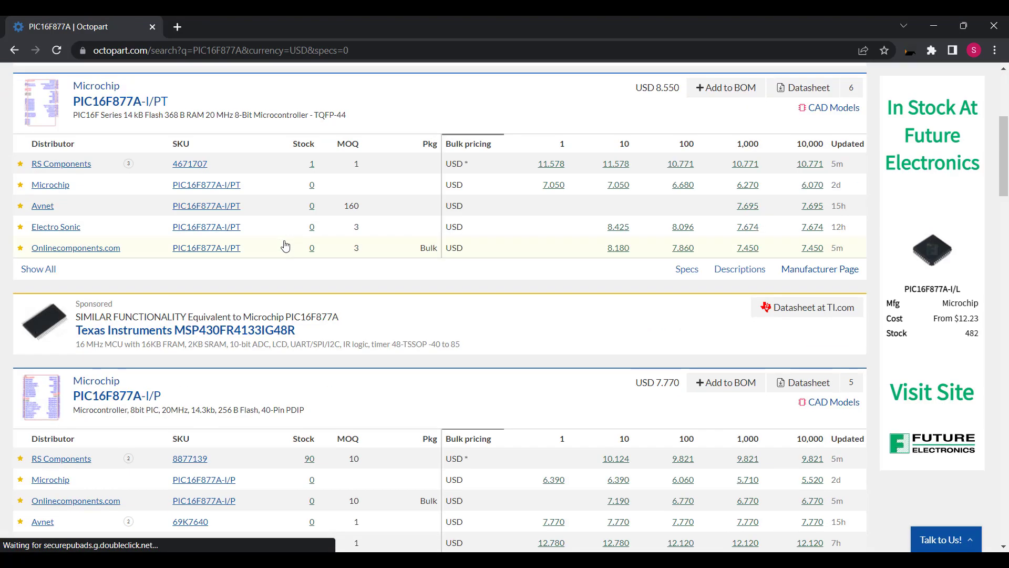
{"action": "scroll", "coordinate": [252, 265], "scroll_direction": "up", "scroll_amount": 3}
{"action": "scroll", "coordinate": [210, 264], "scroll_direction": "down", "scroll_amount": 9}
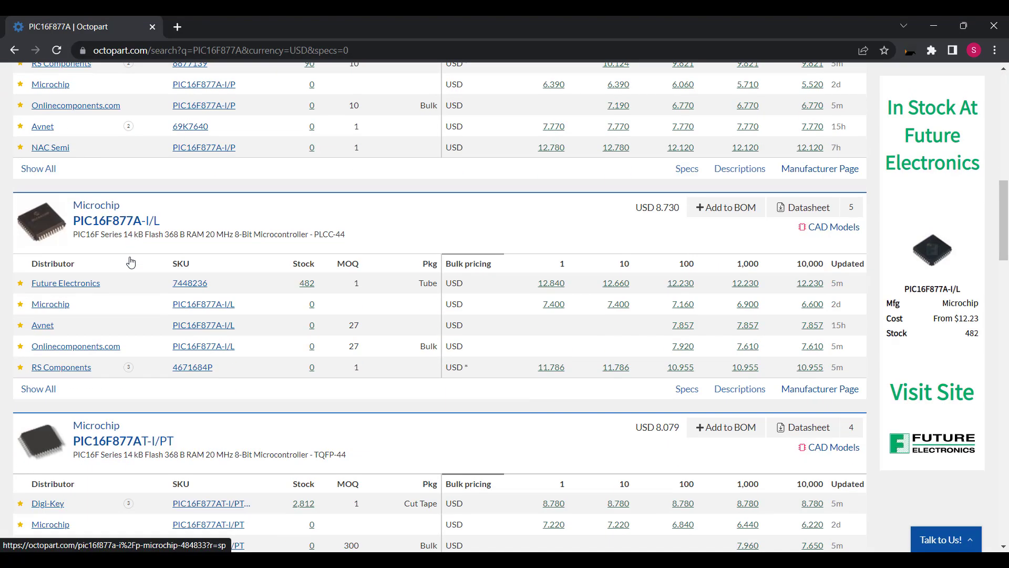
{"action": "scroll", "coordinate": [130, 260], "scroll_direction": "down", "scroll_amount": 4}
Step: Open the PIC16F877A-E/P datasheet and scroll through its pin diagrams and pinout tables
{"action": "right_click", "coordinate": [106, 265]}
{"action": "left_click", "coordinate": [96, 272]}
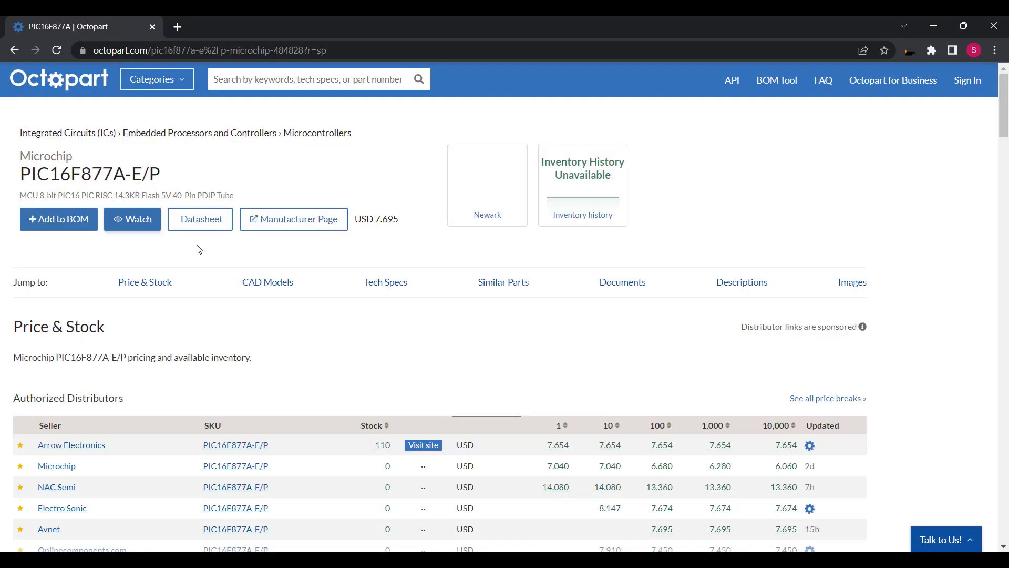
{"action": "left_click", "coordinate": [229, 222]}
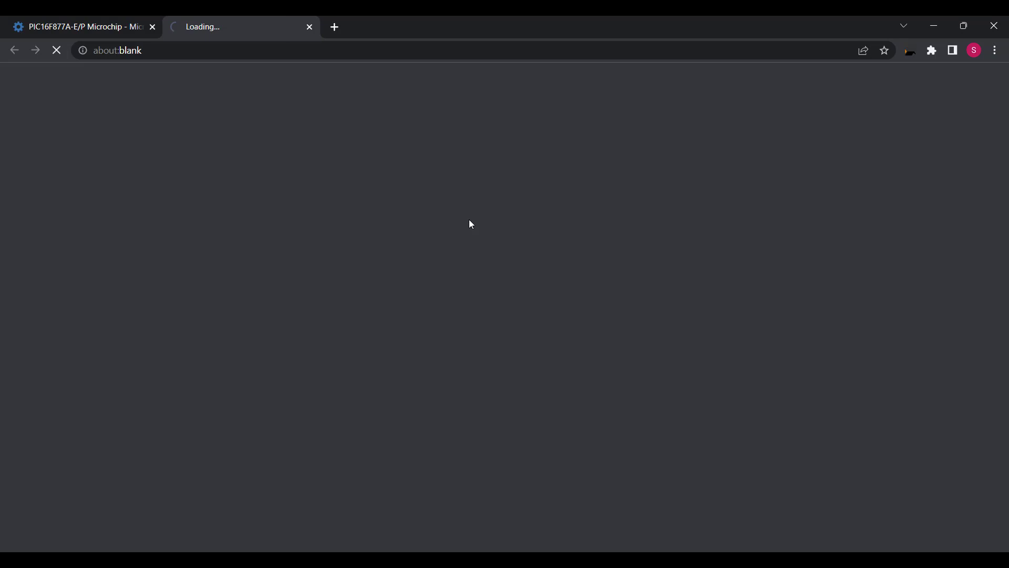
{"action": "scroll", "coordinate": [471, 223], "scroll_direction": "down", "scroll_amount": 15}
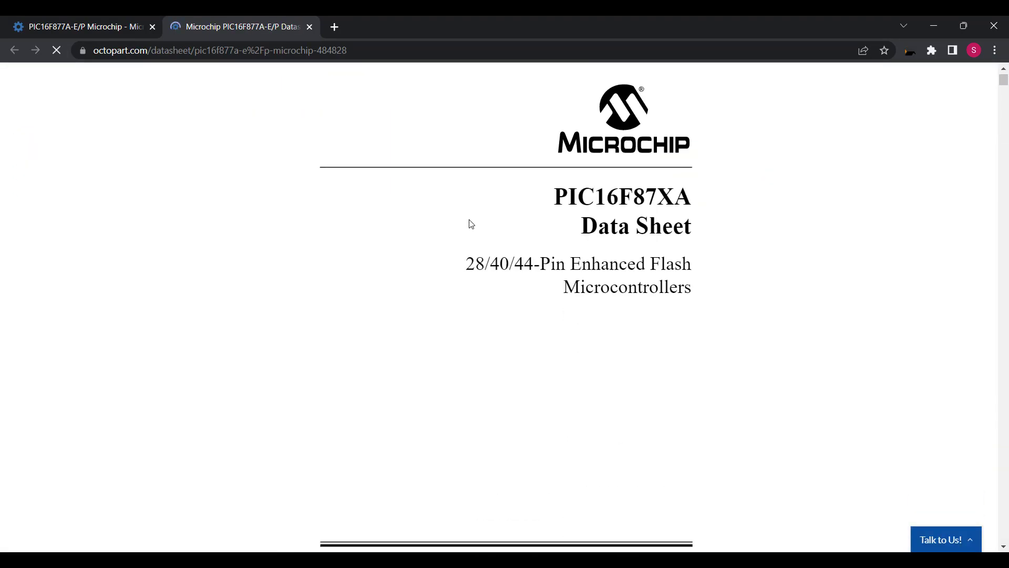
{"action": "scroll", "coordinate": [471, 224], "scroll_direction": "down", "scroll_amount": 20}
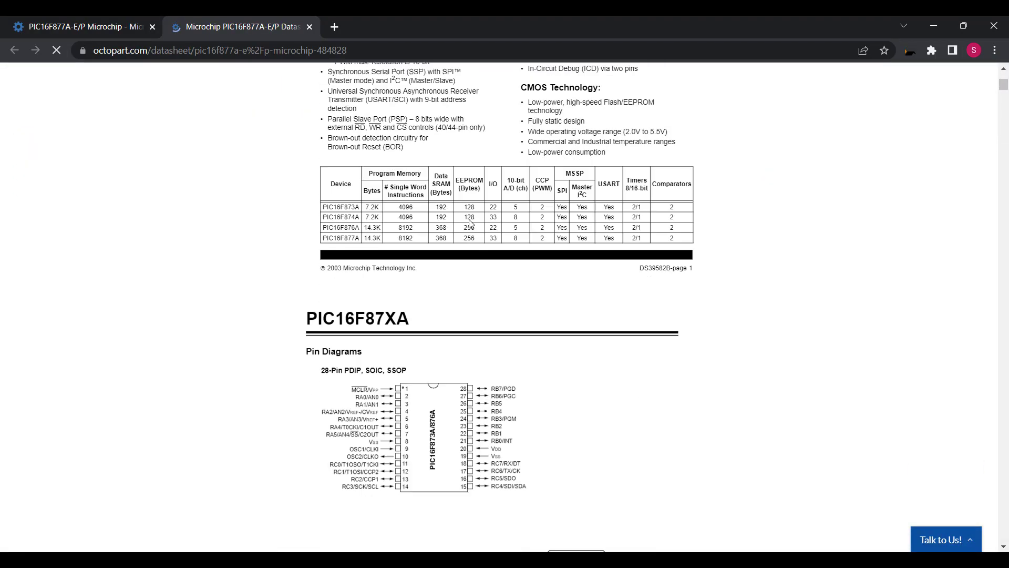
{"action": "scroll", "coordinate": [471, 224], "scroll_direction": "down", "scroll_amount": 20}
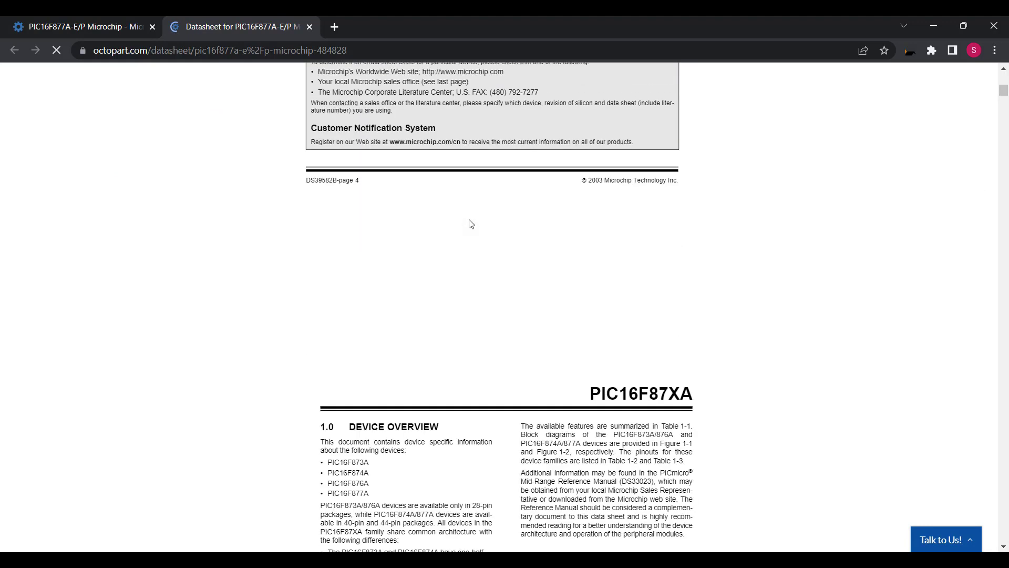
{"action": "scroll", "coordinate": [471, 223], "scroll_direction": "down", "scroll_amount": 20}
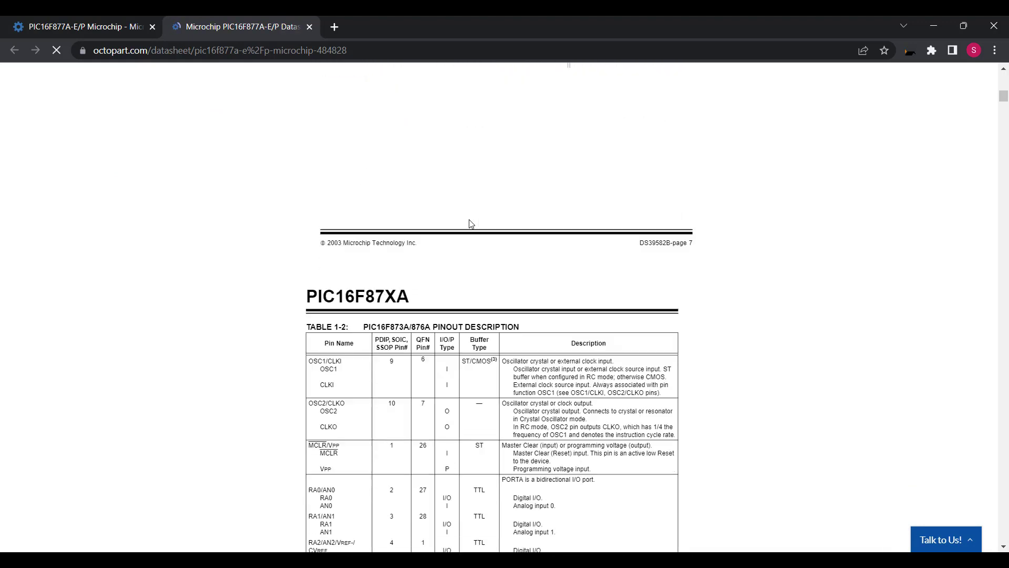
{"action": "scroll", "coordinate": [528, 190], "scroll_direction": "down", "scroll_amount": 7}
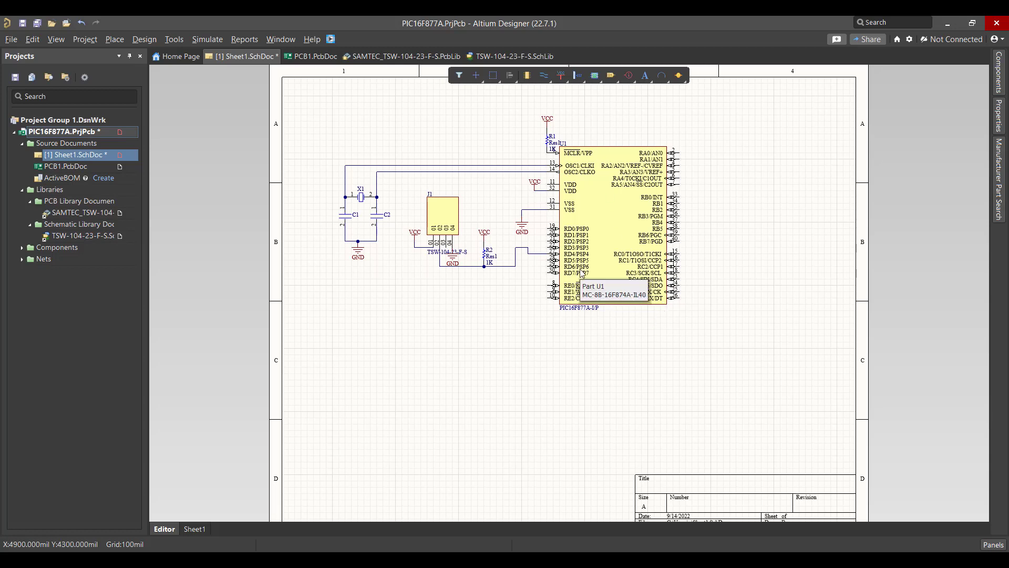
Step: Update PCB1.PcbDoc from the schematic, validating and executing the component, net and room additions
{"action": "left_click", "coordinate": [144, 39]}
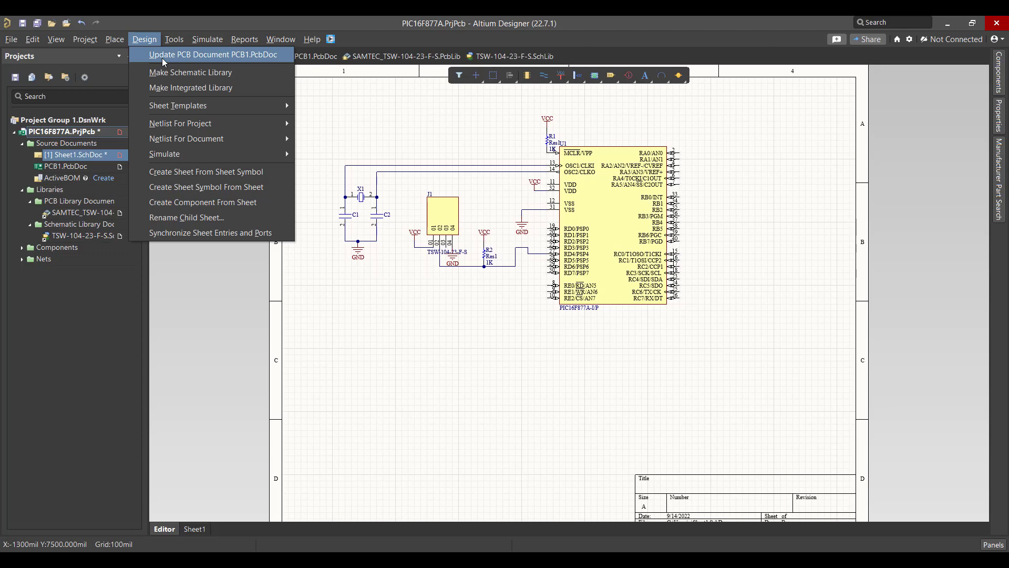
{"action": "left_click", "coordinate": [156, 56]}
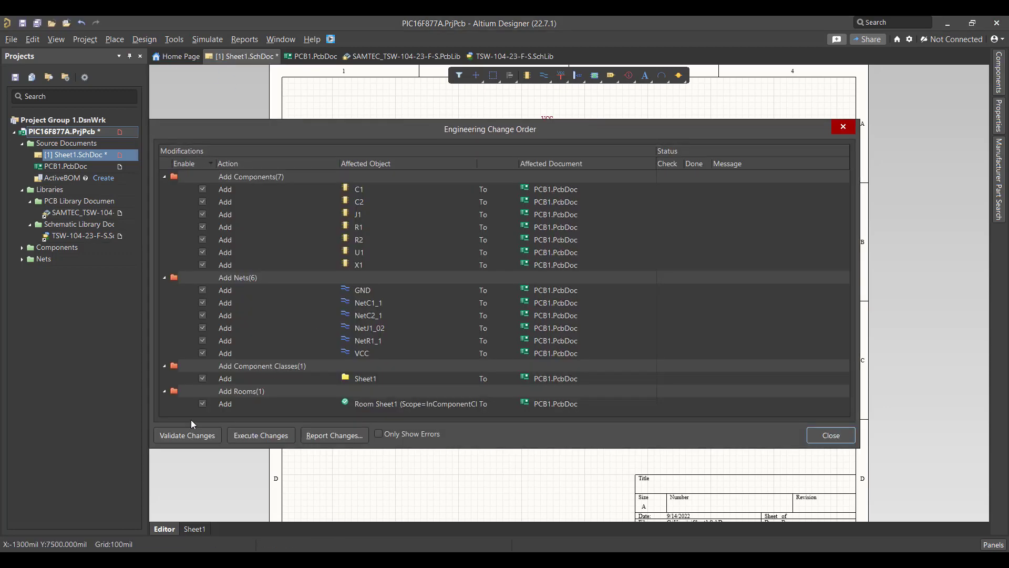
{"action": "left_click", "coordinate": [200, 435]}
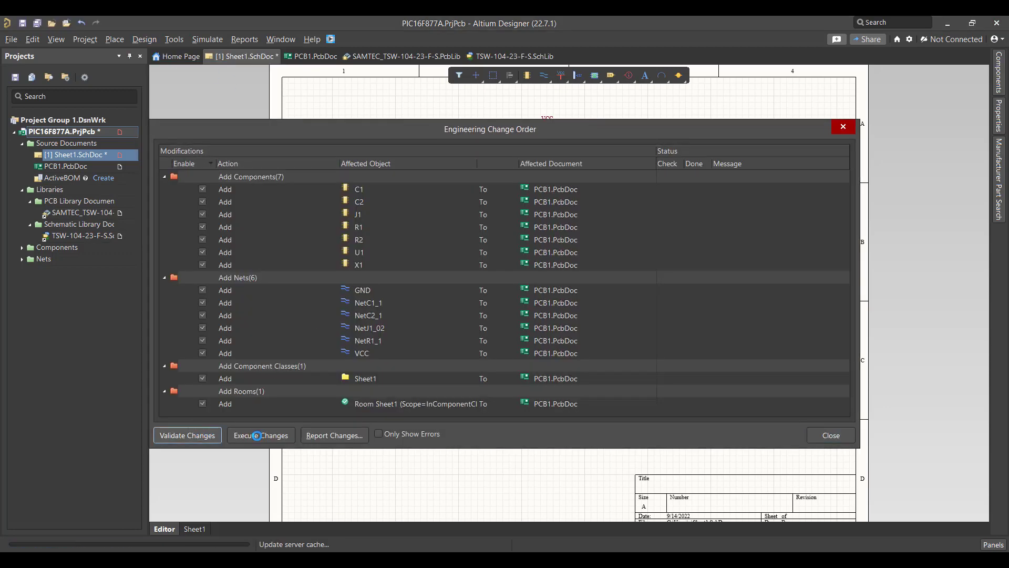
{"action": "left_click", "coordinate": [257, 436]}
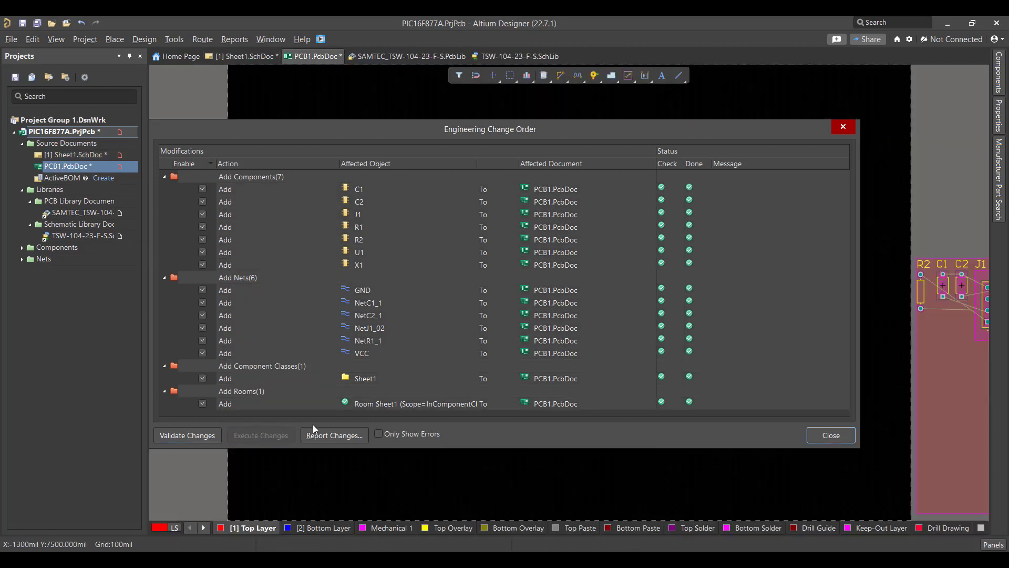
{"action": "left_click", "coordinate": [831, 436]}
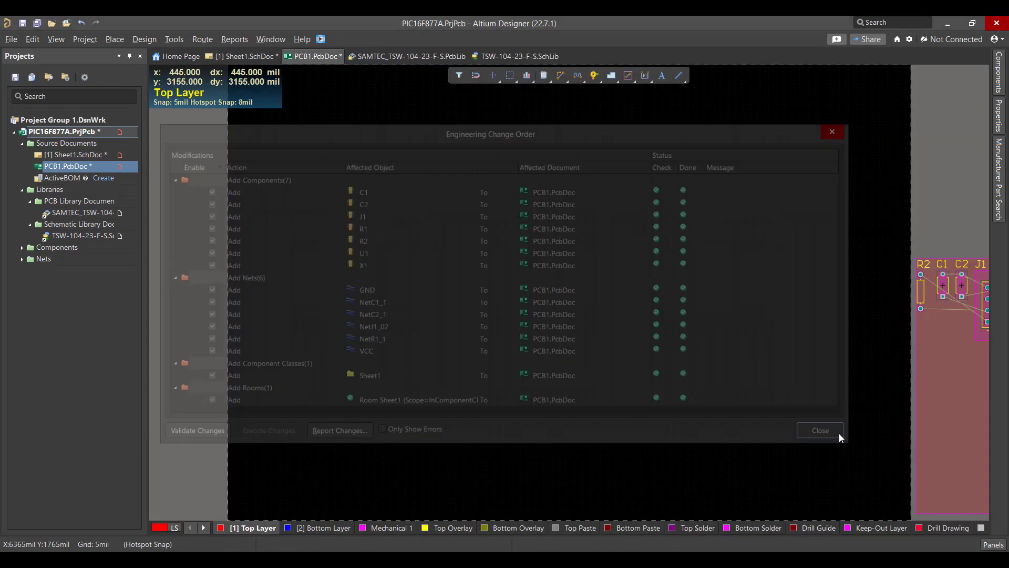
Step: Drag all imported components onto the board and delete the Sheet1 room
{"action": "scroll", "coordinate": [853, 296], "scroll_direction": "down", "scroll_amount": 1, "text": "ctrl"}
{"action": "scroll", "coordinate": [893, 296], "scroll_direction": "down", "scroll_amount": 4, "text": "ctrl"}
{"action": "scroll", "coordinate": [945, 308], "scroll_direction": "up", "scroll_amount": 1, "text": "ctrl"}
{"action": "scroll", "coordinate": [950, 307], "scroll_direction": "down", "scroll_amount": 1, "text": "ctrl"}
{"action": "left_click_drag", "start_coordinate": [877, 235], "coordinate": [869, 423]}
{"action": "left_click_drag", "start_coordinate": [802, 357], "coordinate": [585, 322]}
{"action": "left_click", "coordinate": [796, 342]}
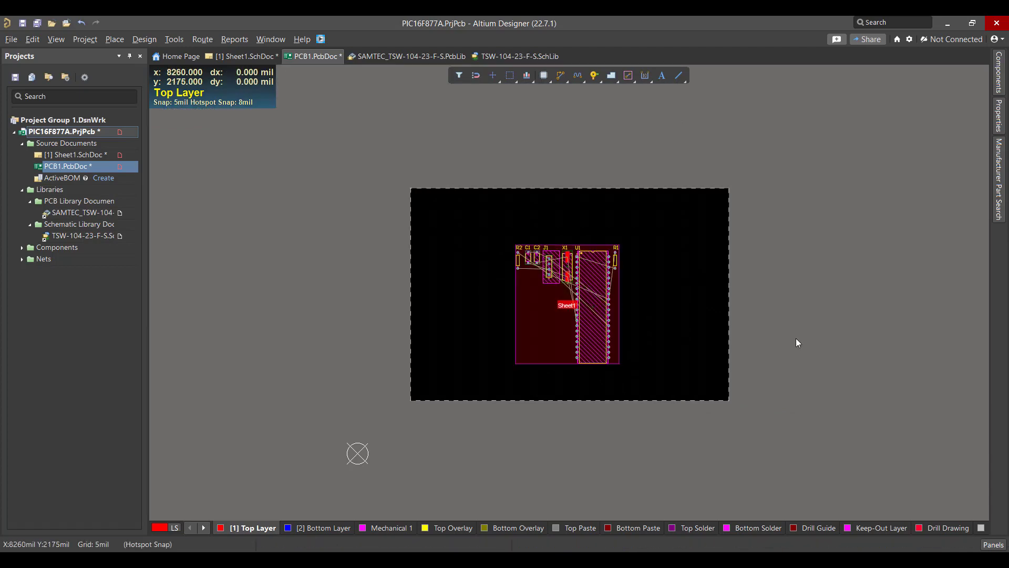
{"action": "left_click", "coordinate": [524, 342]}
{"action": "key", "text": "Delete"}
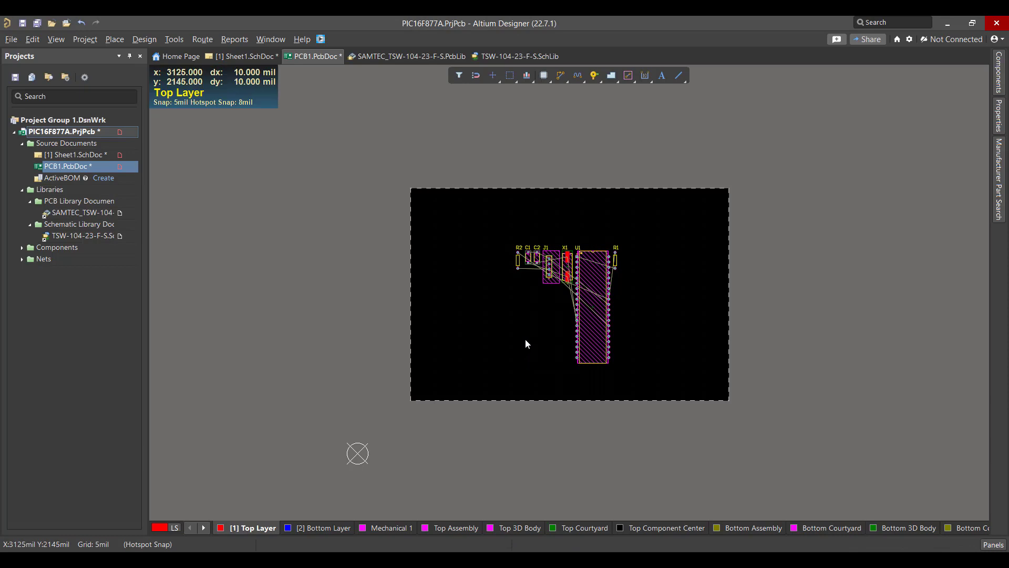
Step: Place J1 horizontally above U1 and lay out X1, C2 and C1 below it
{"action": "scroll", "coordinate": [588, 278], "scroll_direction": "up", "scroll_amount": 4, "text": "ctrl"}
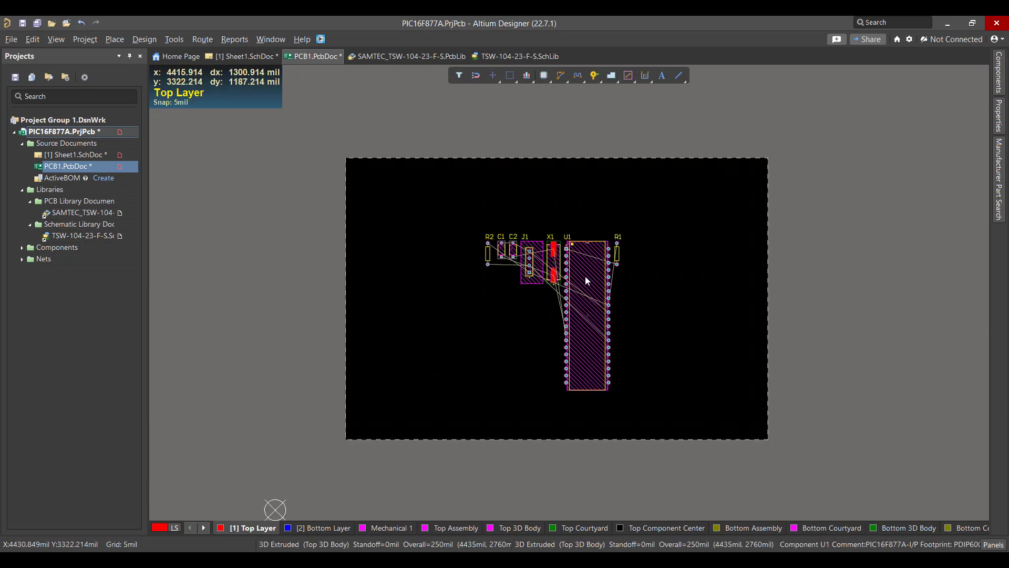
{"action": "scroll", "coordinate": [584, 276], "scroll_direction": "up", "scroll_amount": 1, "text": "ctrl"}
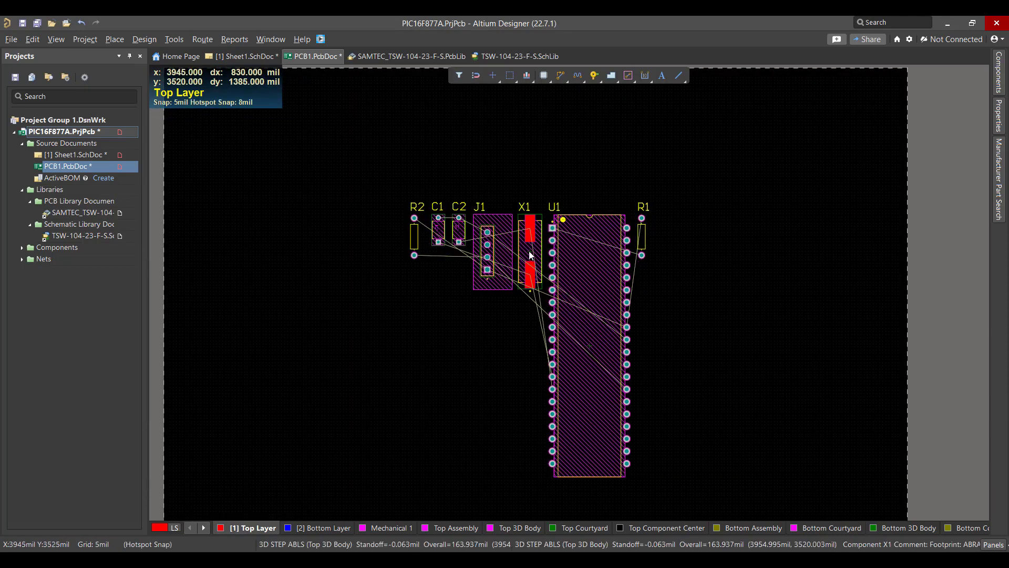
{"action": "left_click_drag", "start_coordinate": [497, 254], "coordinate": [587, 171]}
{"action": "key", "text": "v"}
{"action": "key", "text": "Escape"}
{"action": "key", "text": "space"}
{"action": "left_click_drag", "start_coordinate": [533, 245], "coordinate": [519, 264]}
{"action": "left_click_drag", "start_coordinate": [458, 230], "coordinate": [485, 287]}
{"action": "key", "text": "space"}
Step: Rotate and reposition R2, R1, X1, C1 and C2 compactly around U1
{"action": "key", "text": "space"}
{"action": "left_click_drag", "start_coordinate": [418, 238], "coordinate": [660, 374]}
{"action": "left_click_drag", "start_coordinate": [641, 237], "coordinate": [607, 168]}
{"action": "key", "text": "space"}
{"action": "left_click_drag", "start_coordinate": [519, 262], "coordinate": [596, 504]}
{"action": "key", "text": "space"}
{"action": "scroll", "coordinate": [582, 424], "scroll_direction": "down", "scroll_amount": 2}
{"action": "left_click_drag", "start_coordinate": [483, 201], "coordinate": [614, 470]}
{"action": "key", "text": "space"}
{"action": "left_click_drag", "start_coordinate": [491, 159], "coordinate": [568, 453]}
{"action": "key", "text": "space"}
{"action": "left_click_drag", "start_coordinate": [643, 269], "coordinate": [607, 164]}
{"action": "key", "text": "space"}
Step: Stack R2 above R1, shift J1 and the whole group up, then enter board planning mode
{"action": "scroll", "coordinate": [593, 152], "scroll_direction": "up", "scroll_amount": 2}
{"action": "left_click_drag", "start_coordinate": [510, 117], "coordinate": [666, 545]}
{"action": "scroll", "coordinate": [666, 486], "scroll_direction": "down", "scroll_amount": 4, "text": "ctrl"}
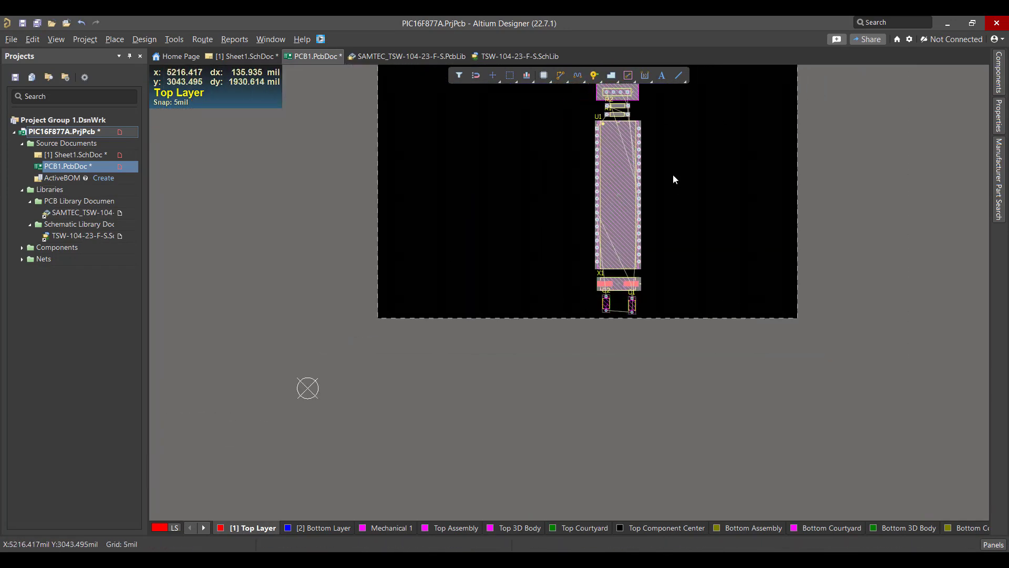
{"action": "left_click_drag", "start_coordinate": [676, 449], "coordinate": [677, 450]}
{"action": "left_click_drag", "start_coordinate": [624, 353], "coordinate": [624, 335]}
{"action": "left_click", "coordinate": [679, 340]}
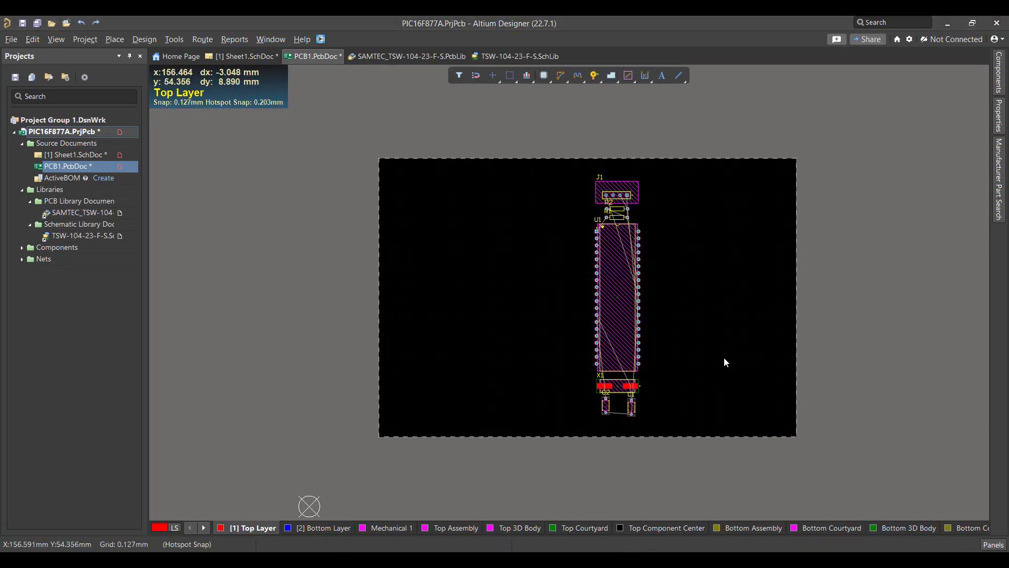
{"action": "left_click", "coordinate": [57, 39]}
{"action": "left_click", "coordinate": [66, 50]}
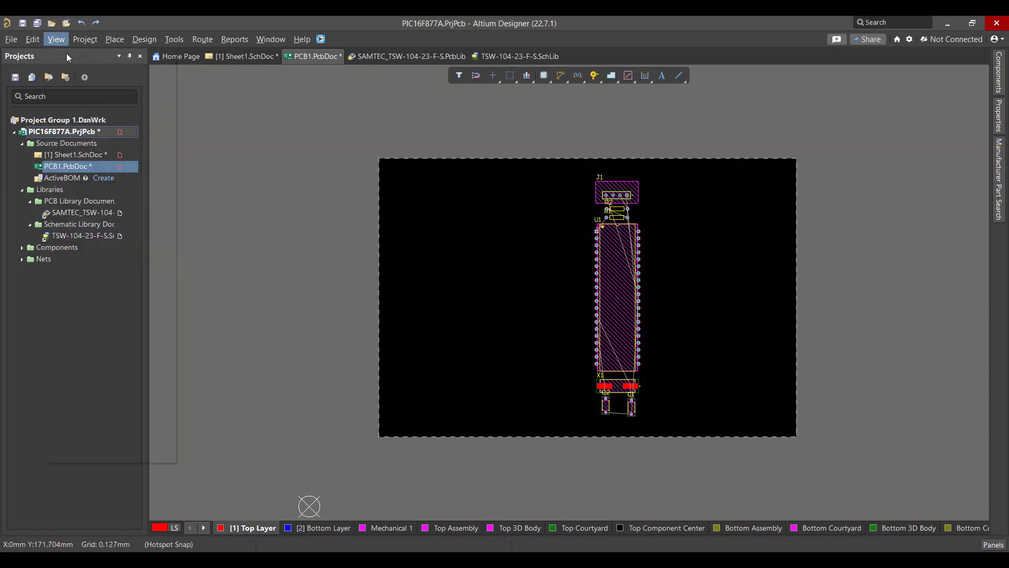
Step: Pull the board outline's right, left, top and bottom edges in to a strip about 27.4 mm wide
{"action": "left_click", "coordinate": [136, 41]}
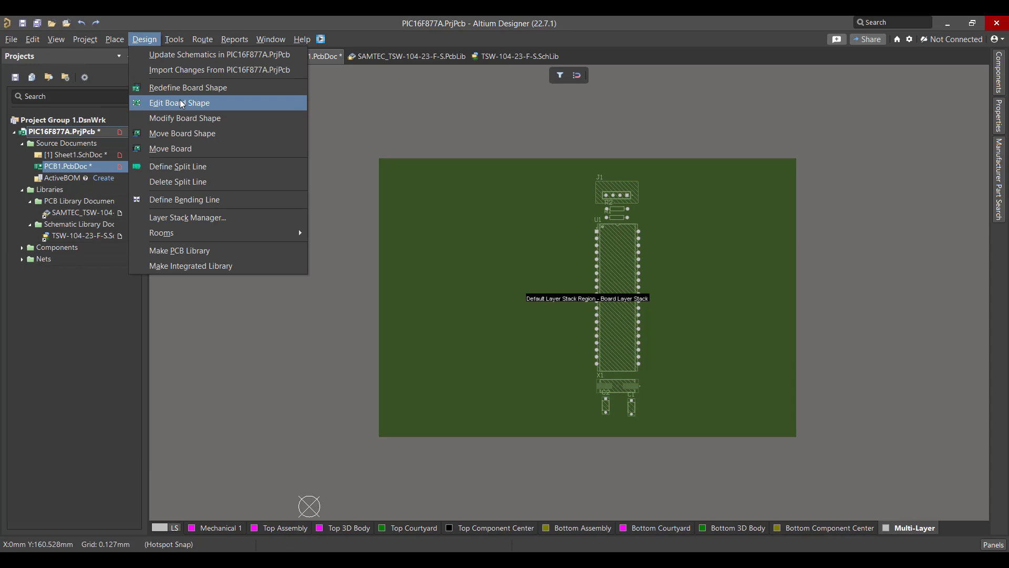
{"action": "left_click", "coordinate": [181, 104]}
{"action": "left_click_drag", "start_coordinate": [796, 298], "coordinate": [656, 297]}
{"action": "left_click_drag", "start_coordinate": [379, 297], "coordinate": [580, 299]}
{"action": "left_click_drag", "start_coordinate": [617, 156], "coordinate": [617, 172]}
{"action": "left_click_drag", "start_coordinate": [618, 436], "coordinate": [620, 419]}
{"action": "key", "text": "2"}
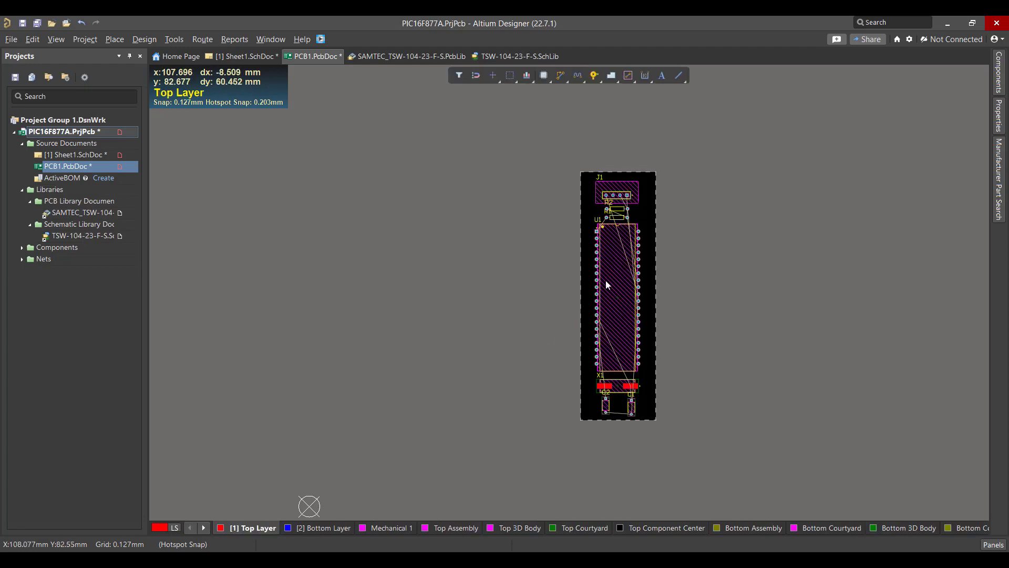
Step: Autoroute all 13 connections with Route All and close the Messages panel
{"action": "left_click", "coordinate": [203, 38]}
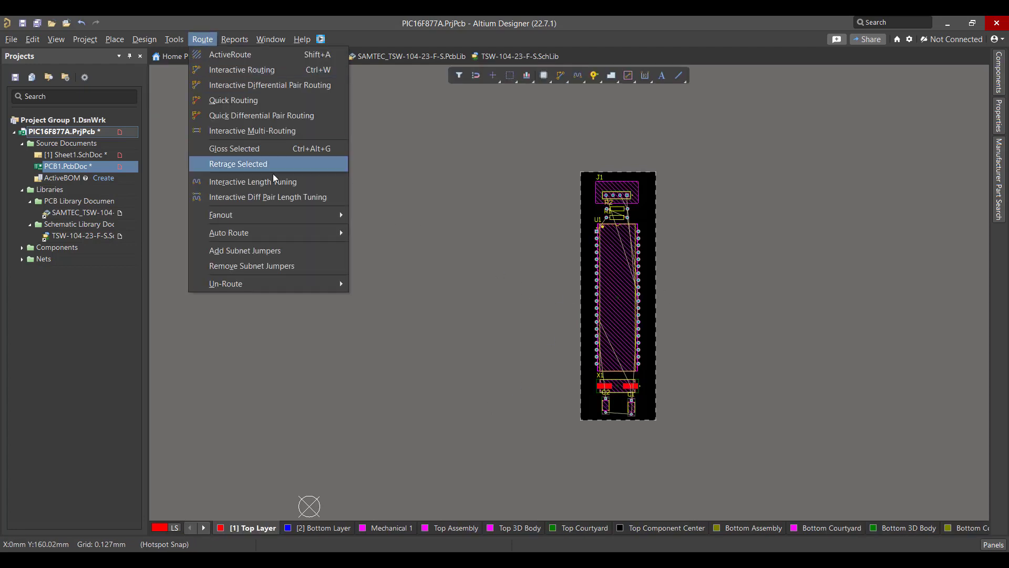
{"action": "mouse_move", "coordinate": [291, 232]}
{"action": "left_click", "coordinate": [414, 236]}
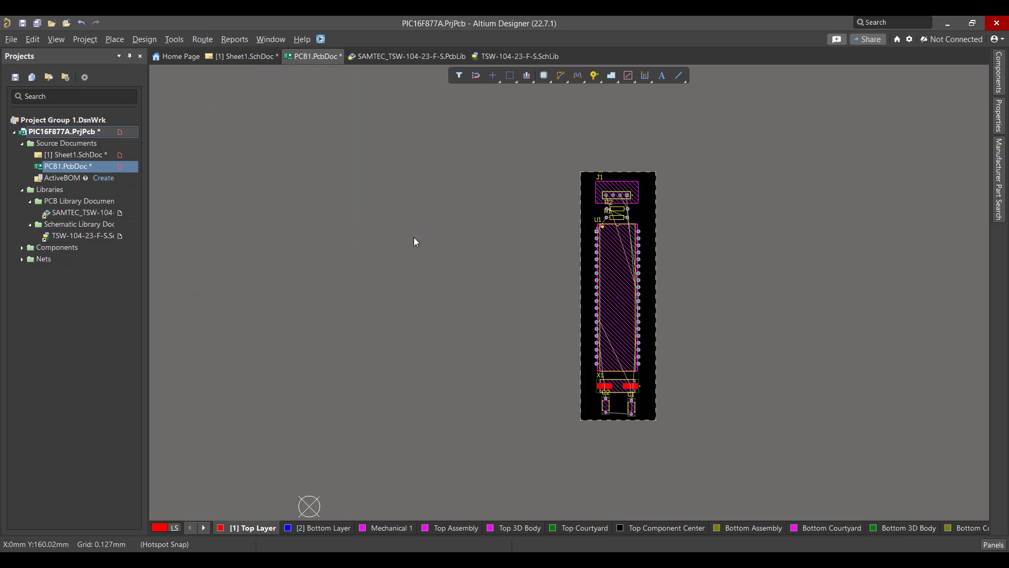
{"action": "left_click", "coordinate": [625, 500]}
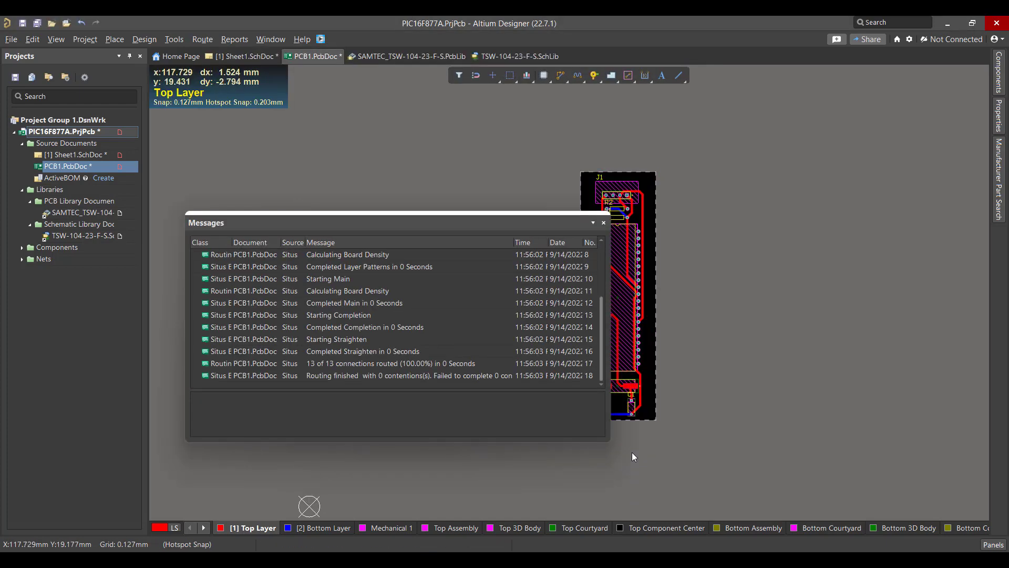
{"action": "left_click", "coordinate": [603, 222]}
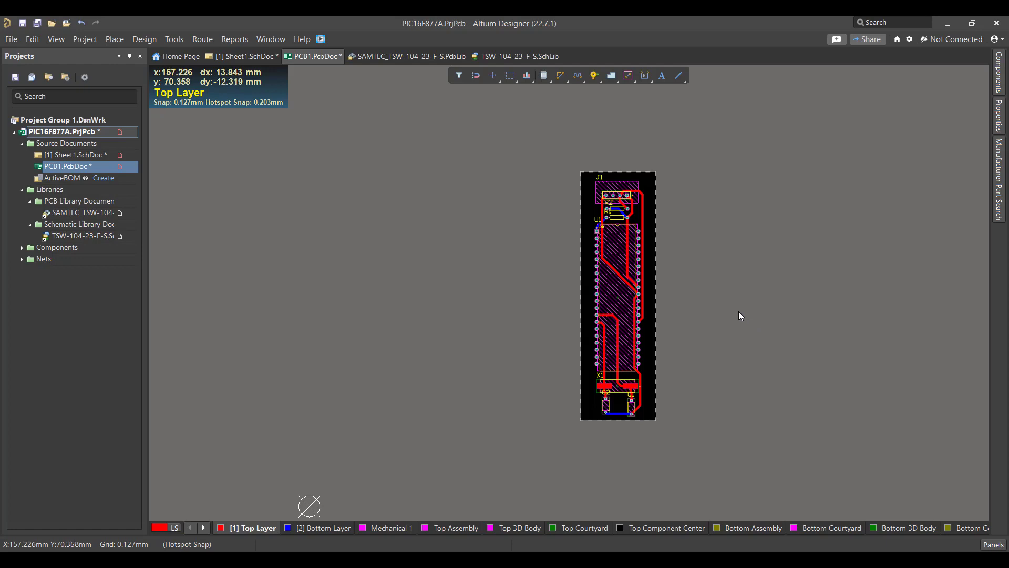
{"action": "left_click", "coordinate": [174, 39]}
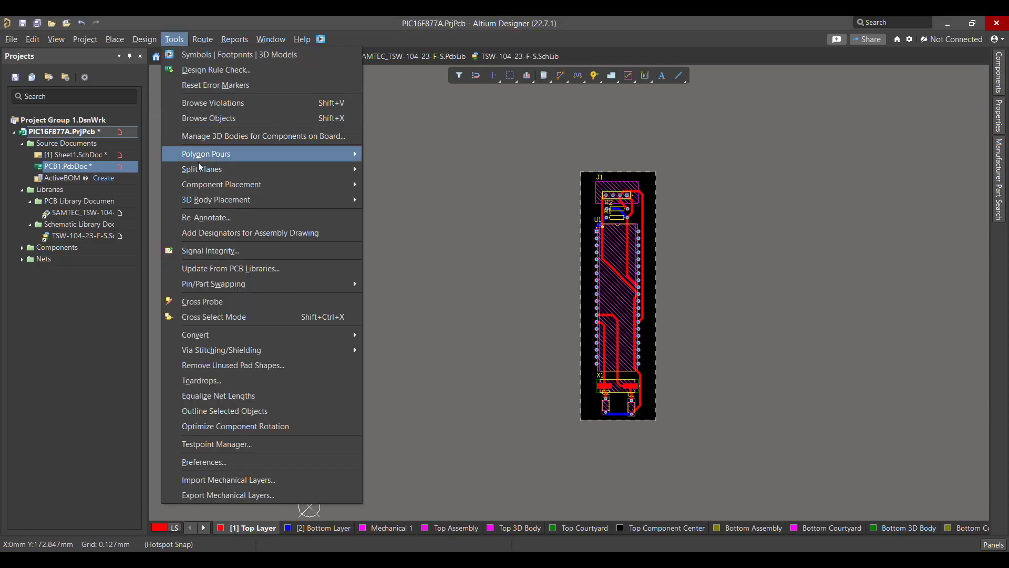
Step: Create a top-layer GND polygon from the board outline, pouring over all same-net objects
{"action": "mouse_move", "coordinate": [212, 155]}
{"action": "left_click", "coordinate": [405, 158]}
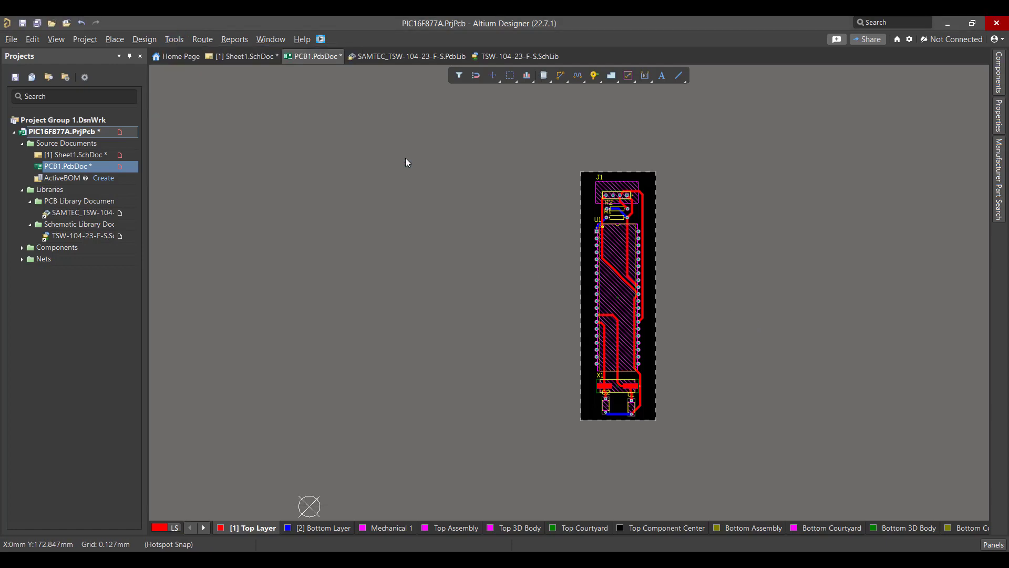
{"action": "left_click", "coordinate": [628, 231]}
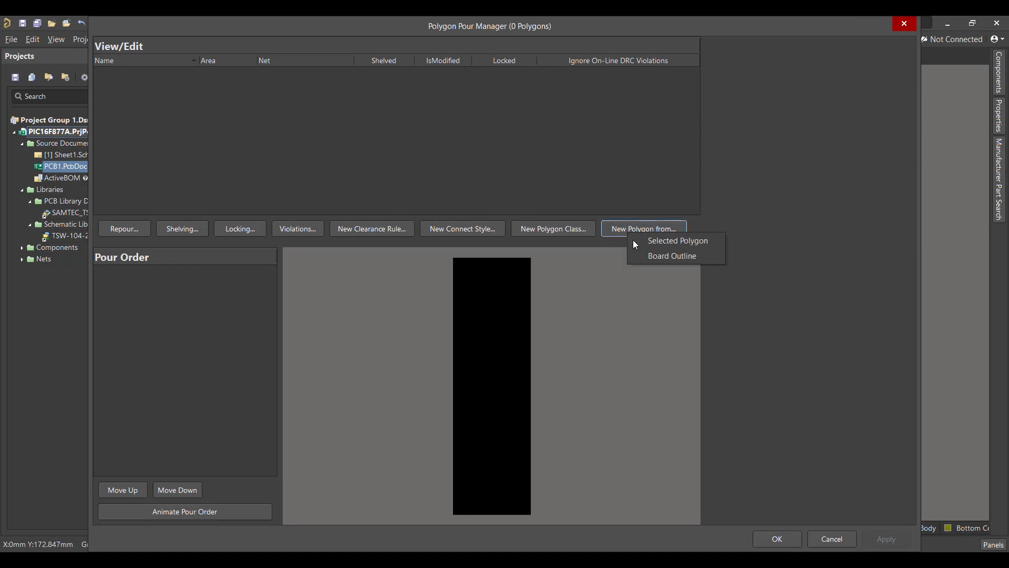
{"action": "left_click", "coordinate": [650, 257]}
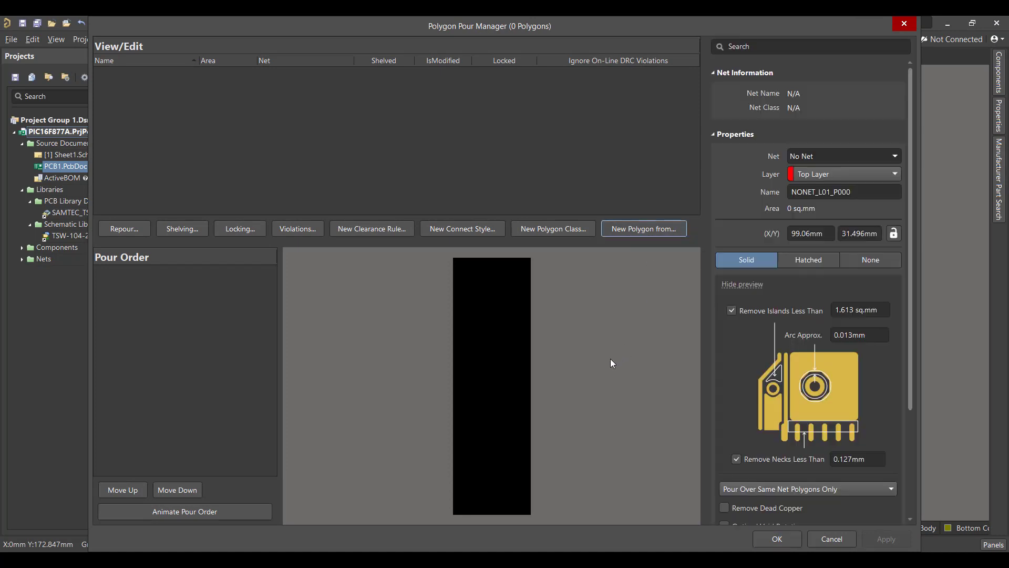
{"action": "left_click", "coordinate": [888, 155]}
{"action": "left_click", "coordinate": [878, 167]}
{"action": "scroll", "coordinate": [892, 289], "scroll_direction": "down", "scroll_amount": 3}
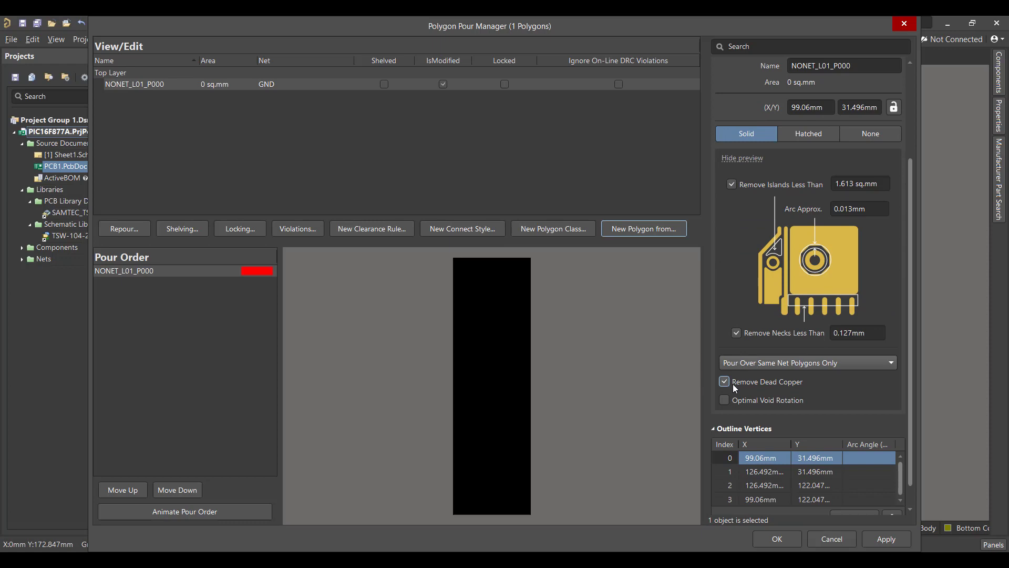
{"action": "left_click", "coordinate": [853, 364]}
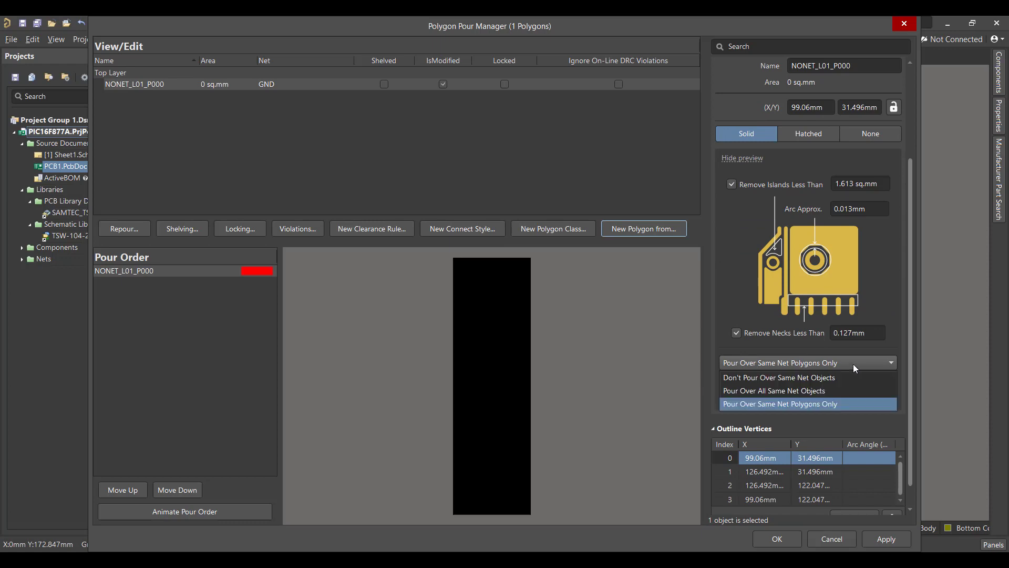
{"action": "left_click", "coordinate": [831, 389]}
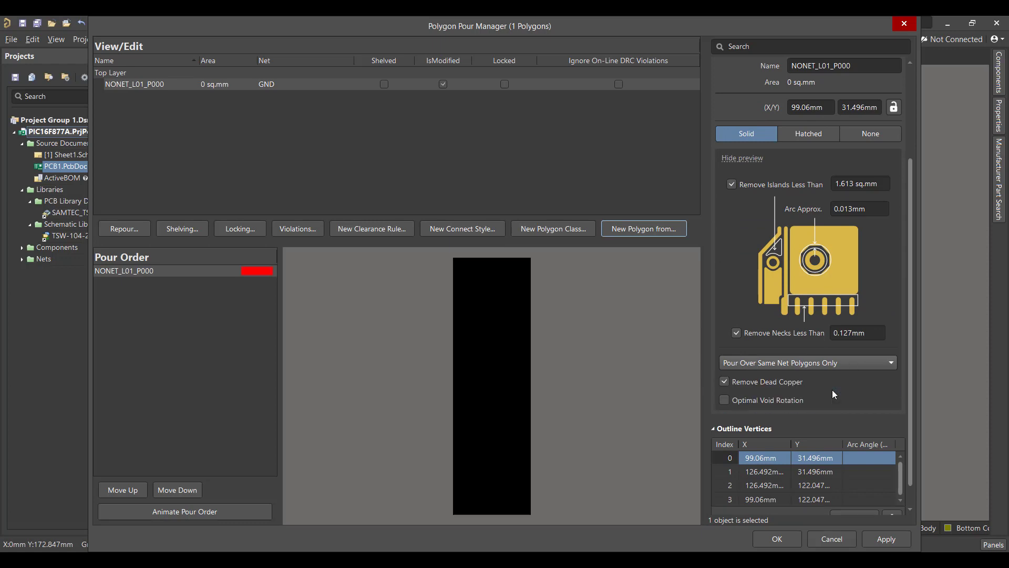
{"action": "left_click", "coordinate": [898, 539]}
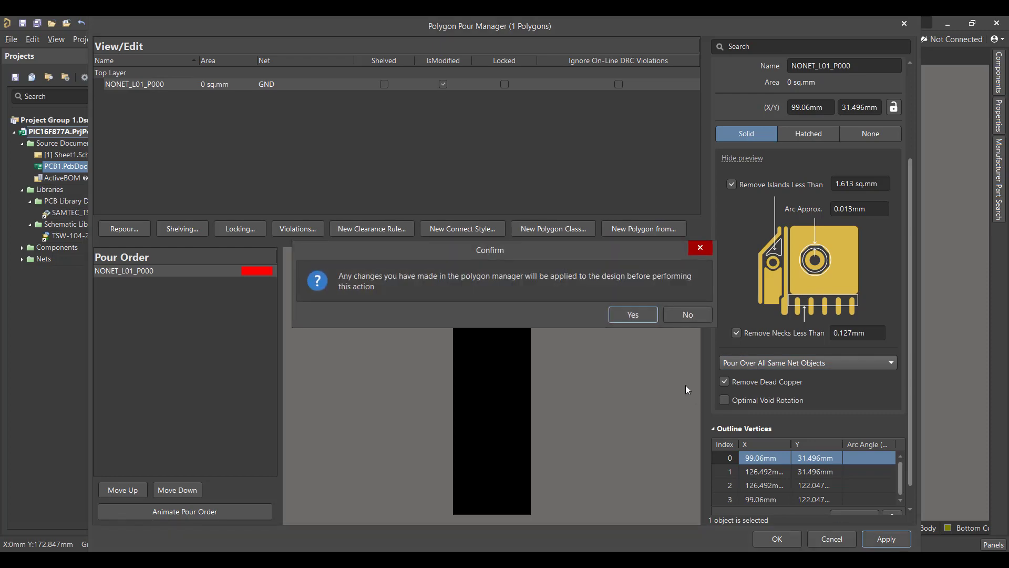
{"action": "left_click", "coordinate": [634, 315]}
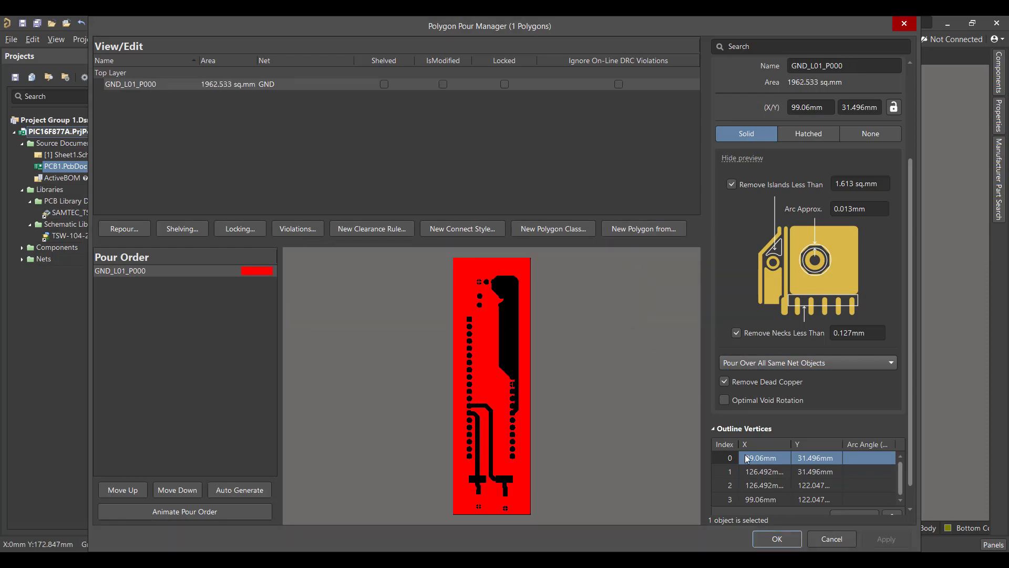
{"action": "left_click", "coordinate": [777, 538]}
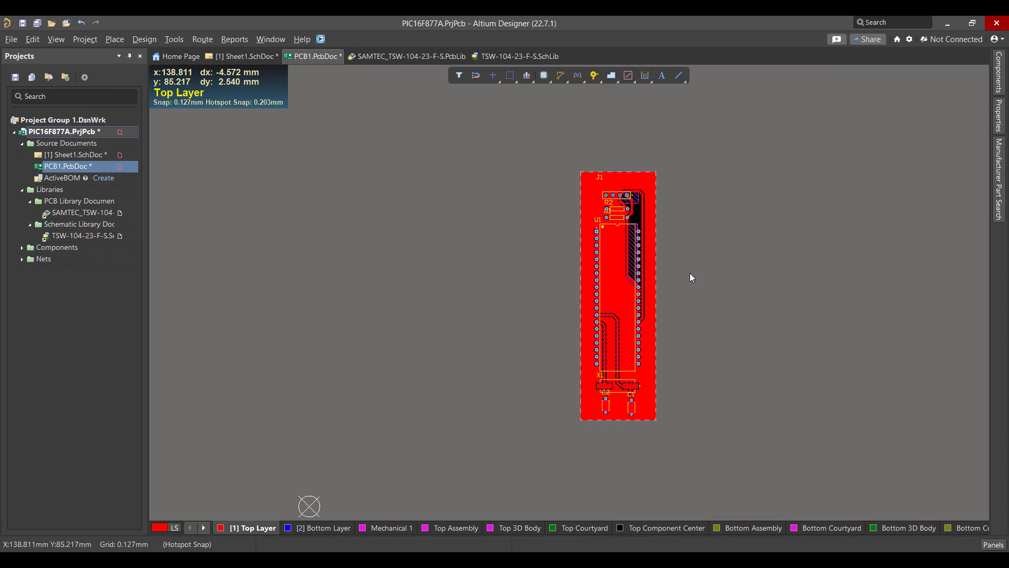
Step: Create a second polygon from the board outline on the Bottom Layer in the Polygon Manager
{"action": "left_click", "coordinate": [176, 38]}
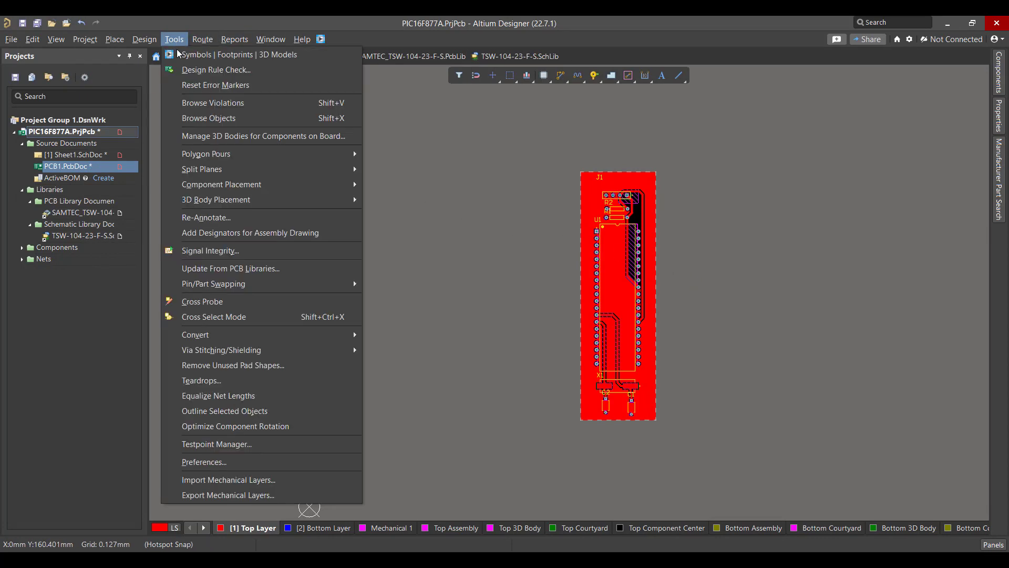
{"action": "mouse_move", "coordinate": [222, 154]}
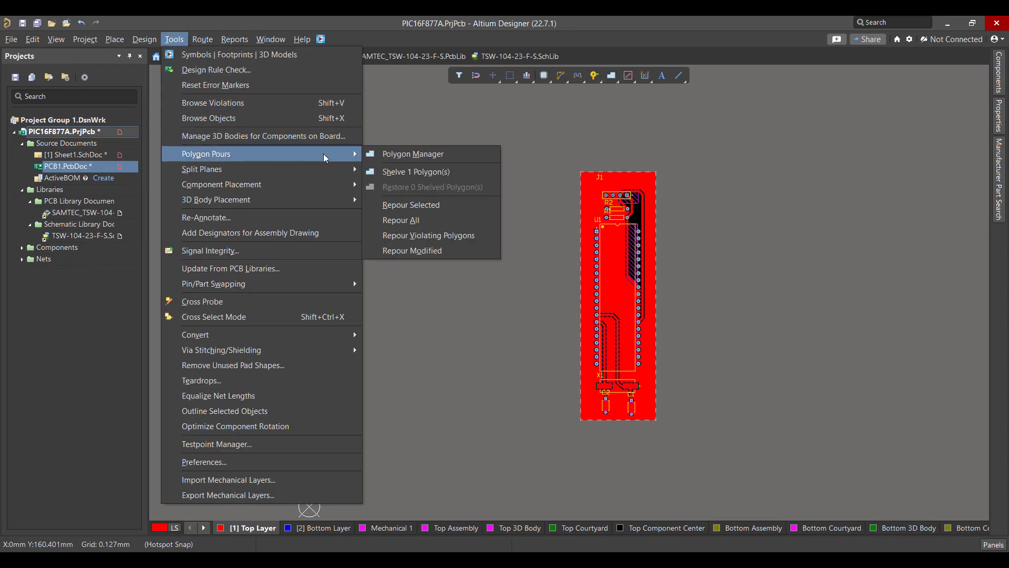
{"action": "left_click", "coordinate": [434, 157]}
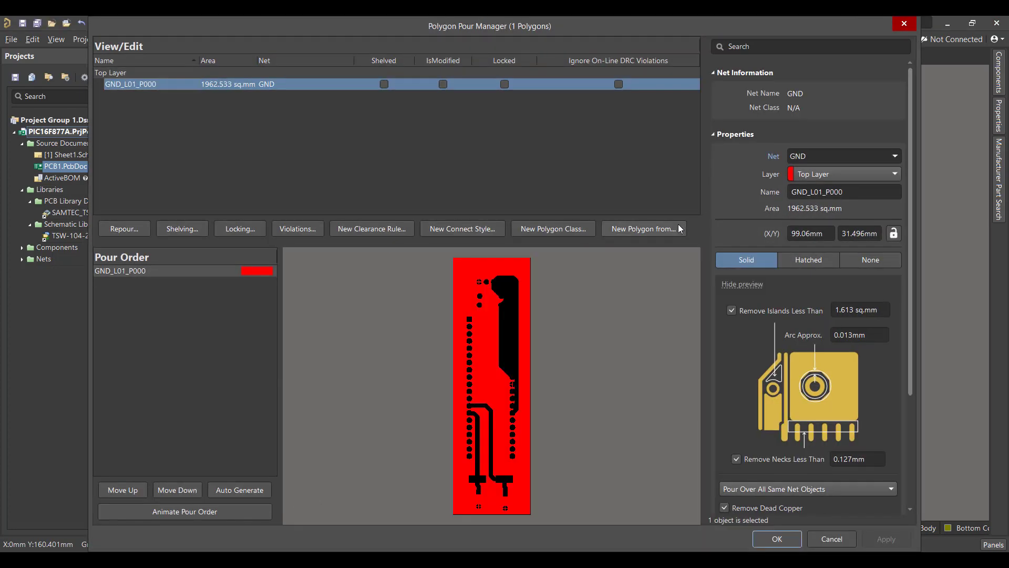
{"action": "left_click", "coordinate": [671, 229]}
{"action": "left_click", "coordinate": [692, 253]}
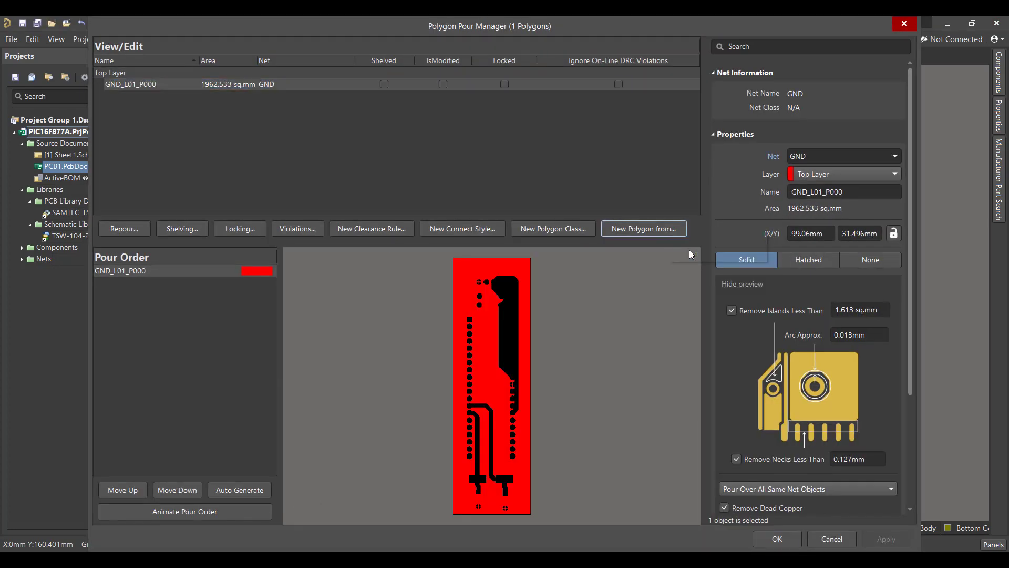
{"action": "left_click", "coordinate": [828, 174]}
{"action": "left_click", "coordinate": [834, 203]}
Step: Assign the bottom polygon to GND with pour over same-net objects and pour it
{"action": "left_click", "coordinate": [886, 155]}
{"action": "left_click", "coordinate": [894, 156]}
{"action": "left_click", "coordinate": [857, 184]}
{"action": "scroll", "coordinate": [903, 222], "scroll_direction": "down", "scroll_amount": 5}
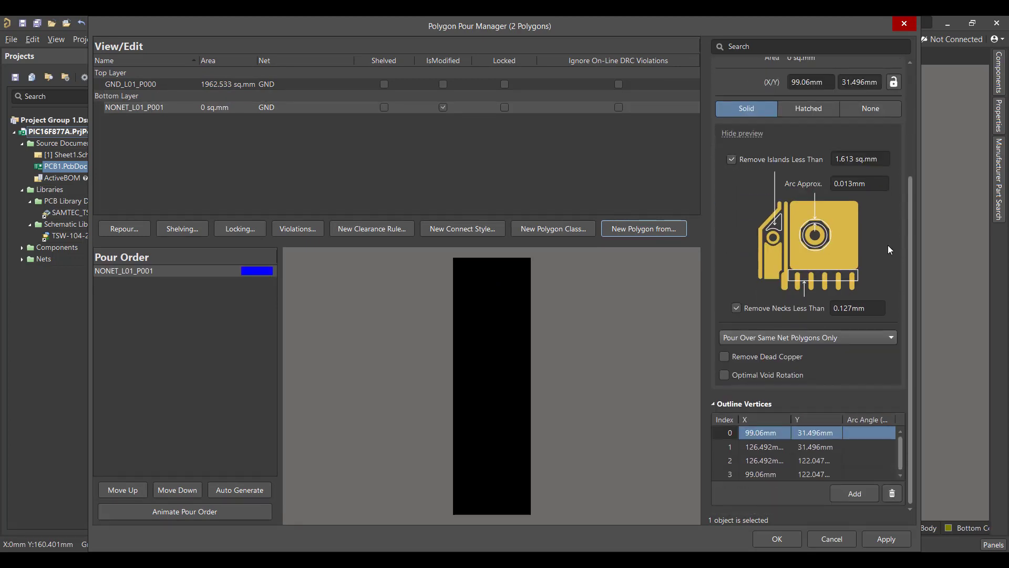
{"action": "left_click", "coordinate": [799, 339]}
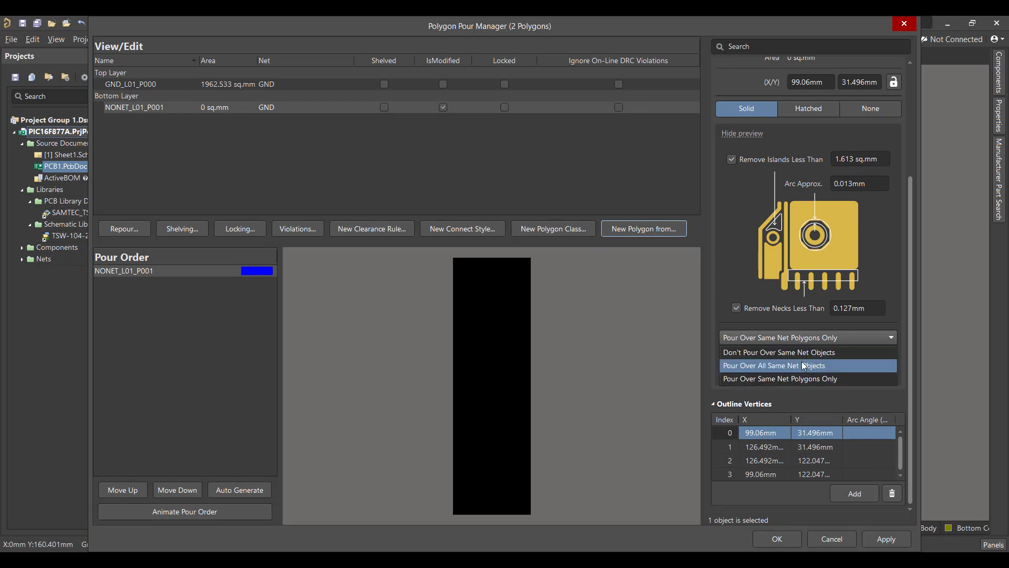
{"action": "left_click", "coordinate": [897, 541]}
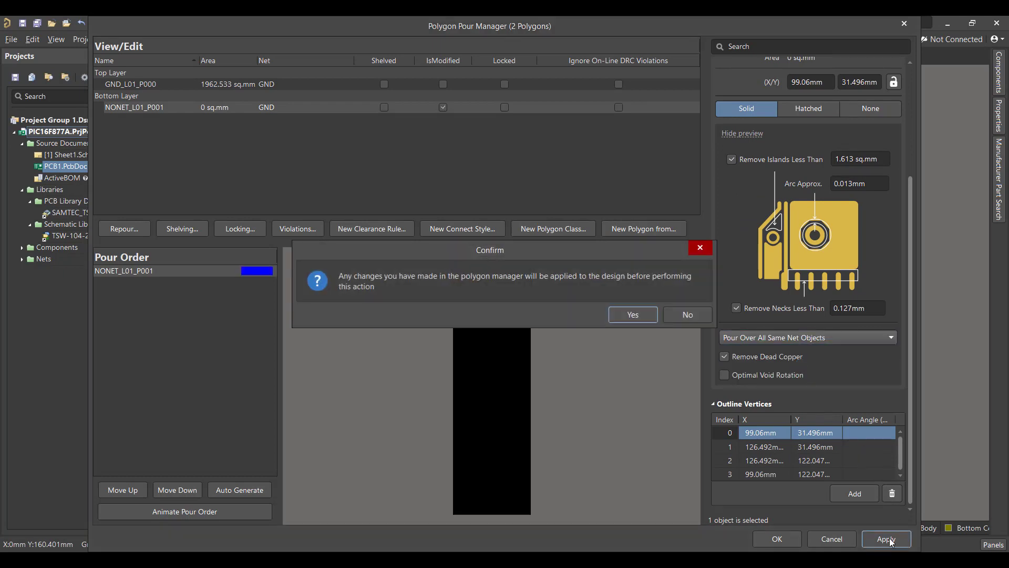
{"action": "left_click", "coordinate": [615, 321]}
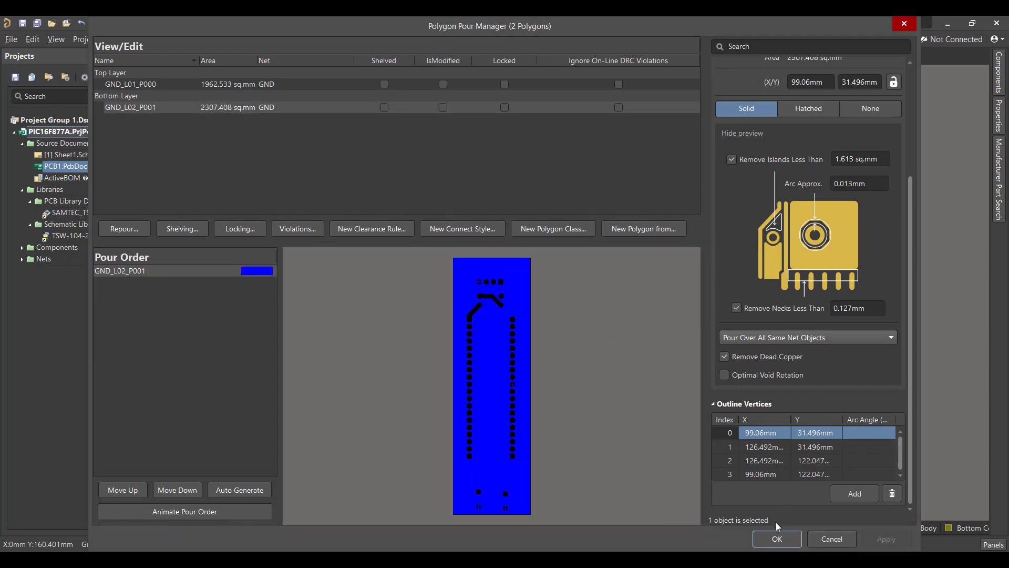
{"action": "left_click", "coordinate": [777, 539]}
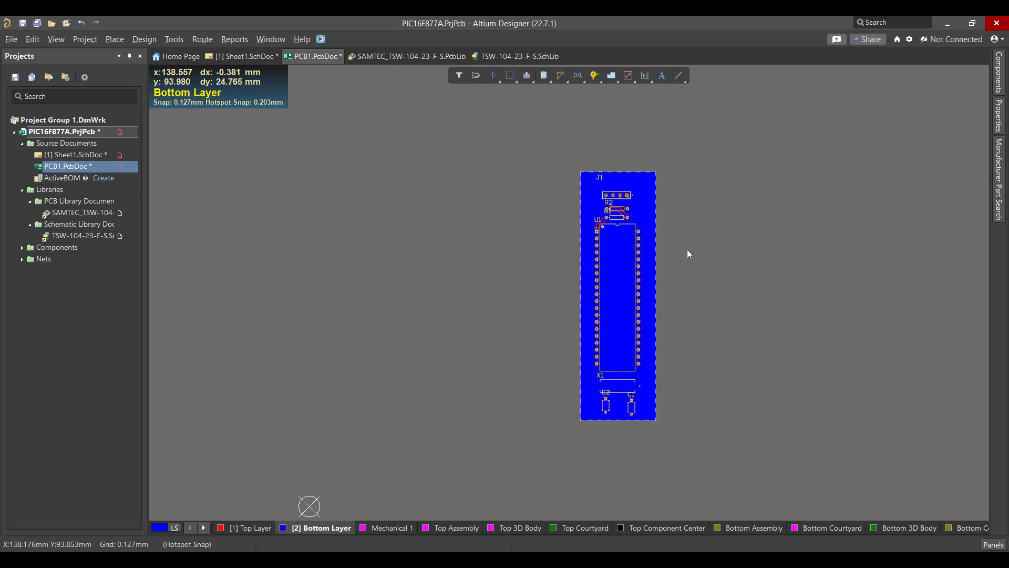
Step: Switch to 3D layout mode, zoom, and rotate the board to inspect the components
{"action": "left_click", "coordinate": [56, 39]}
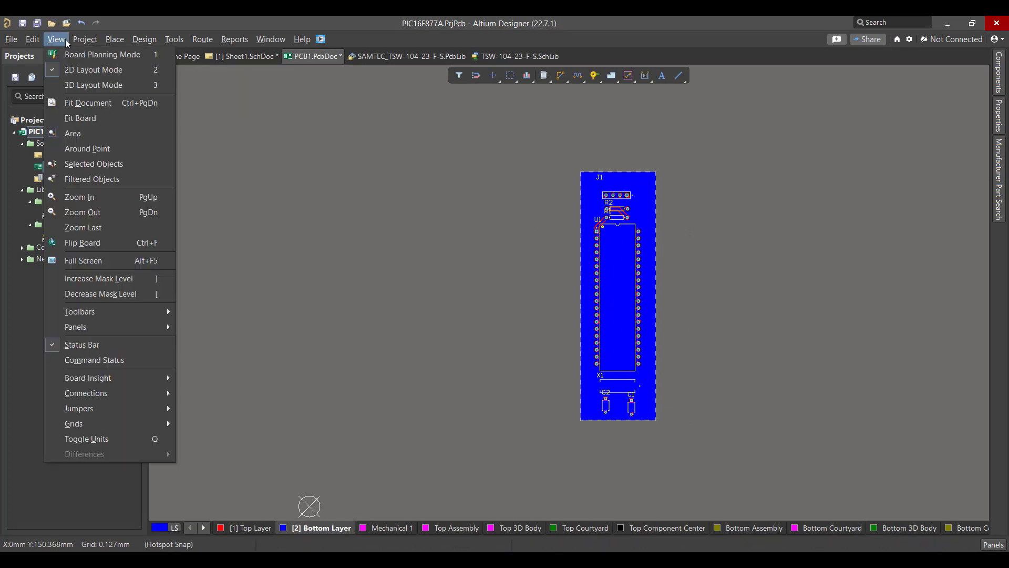
{"action": "left_click", "coordinate": [78, 87]}
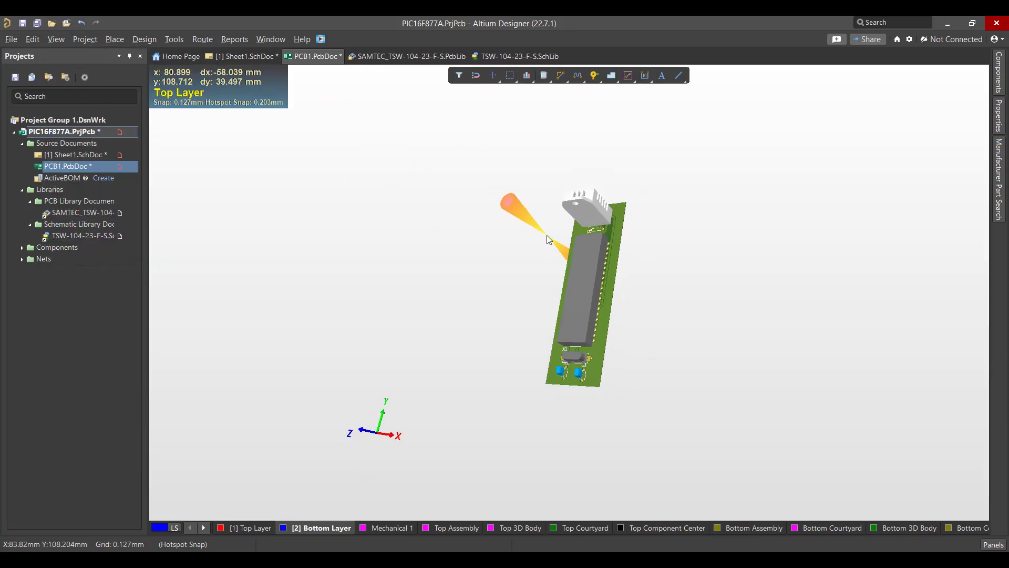
{"action": "scroll", "coordinate": [588, 255], "scroll_direction": "up", "scroll_amount": 5, "text": "ctrl"}
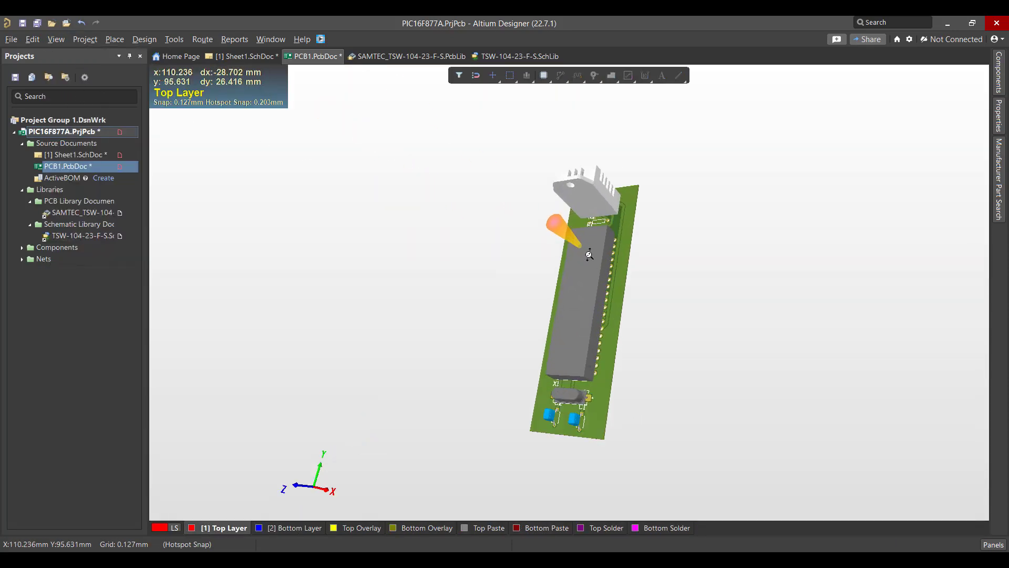
{"action": "scroll", "coordinate": [589, 254], "scroll_direction": "down", "scroll_amount": 3, "text": "ctrl"}
{"action": "right_click_drag", "start_coordinate": [578, 267], "coordinate": [444, 187], "text": "shift"}
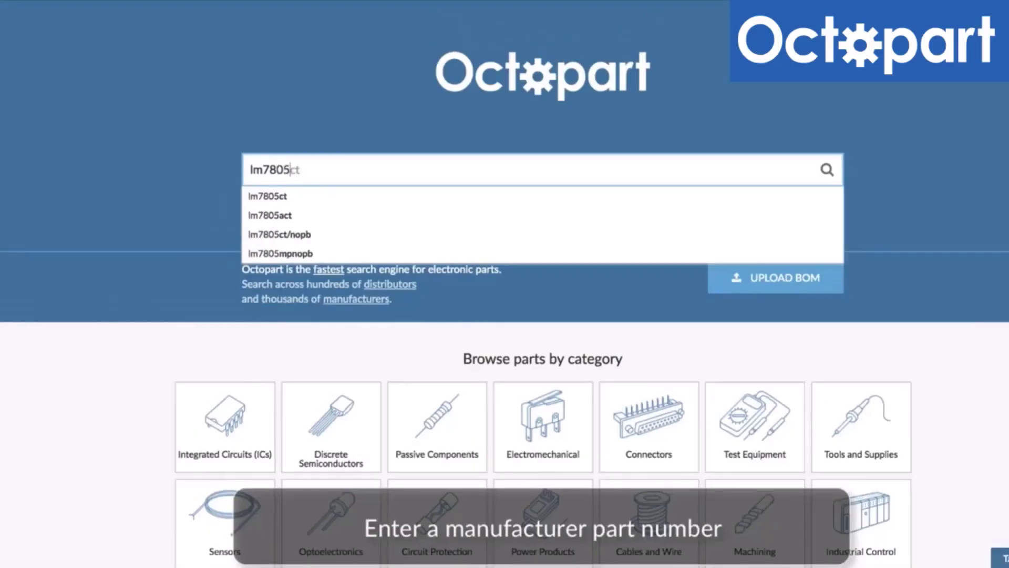
Step: Enter lm7805ct in the Octopart part search field
{"action": "type", "text": "ct"}
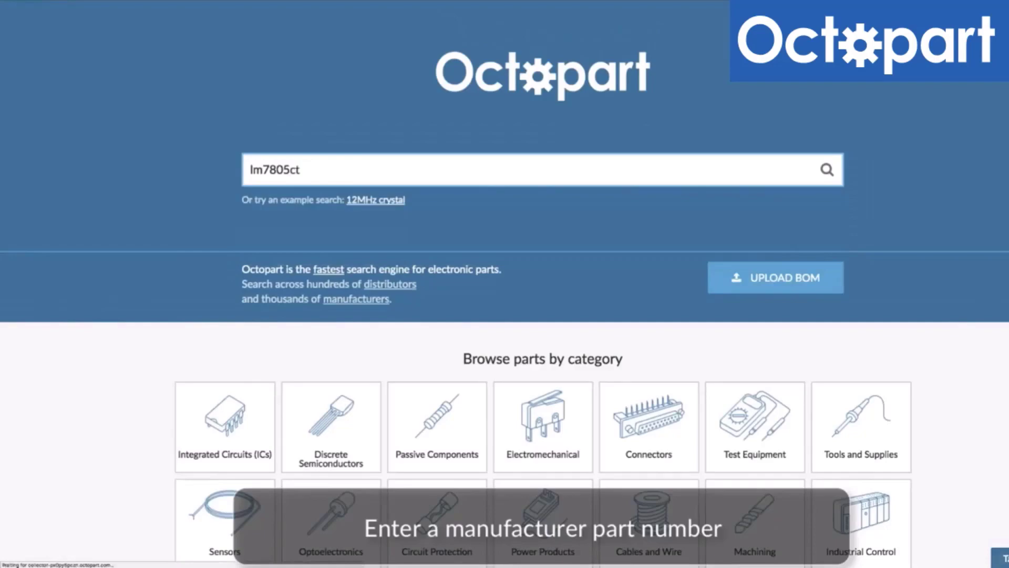